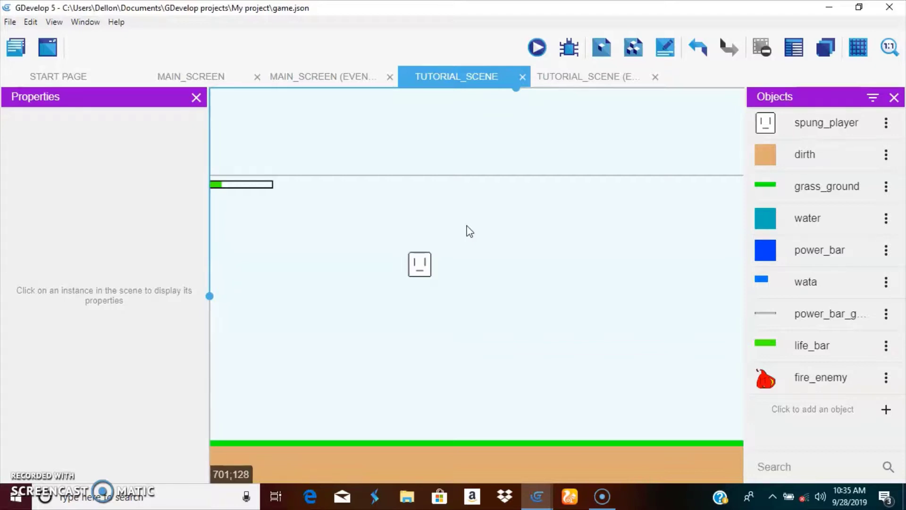
Add a global variable named coin_score with an empty value to the project
click(16, 48)
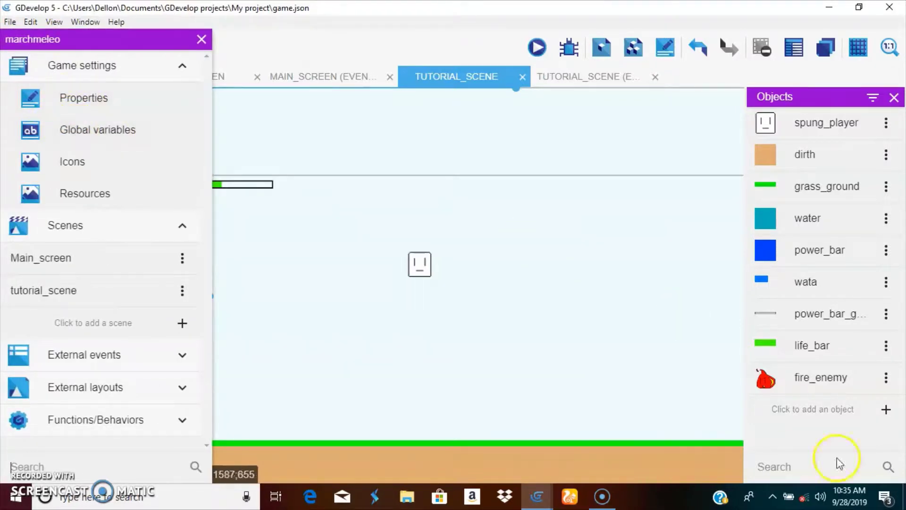
click(135, 131)
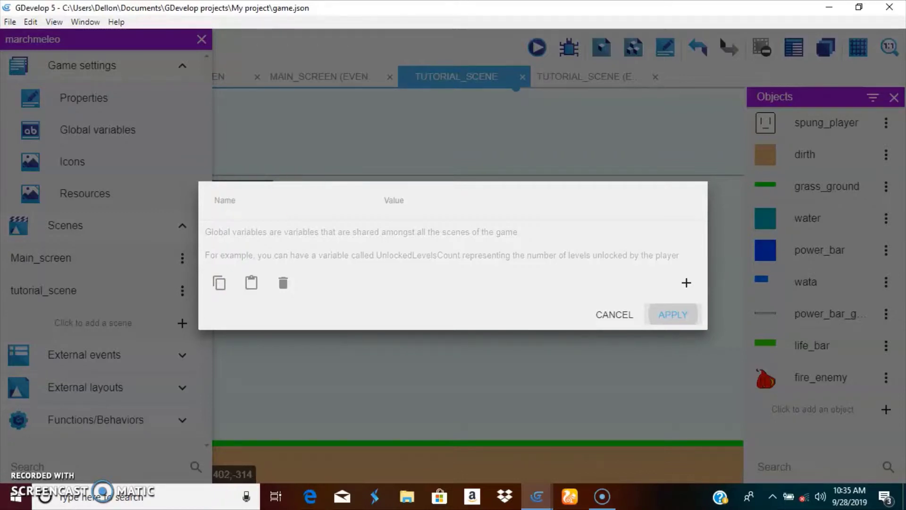
click(686, 283)
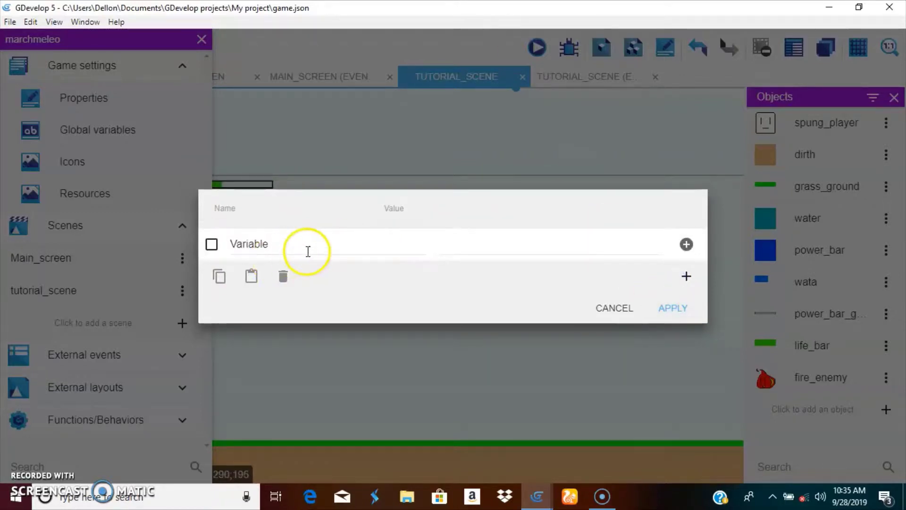
double_click(308, 251)
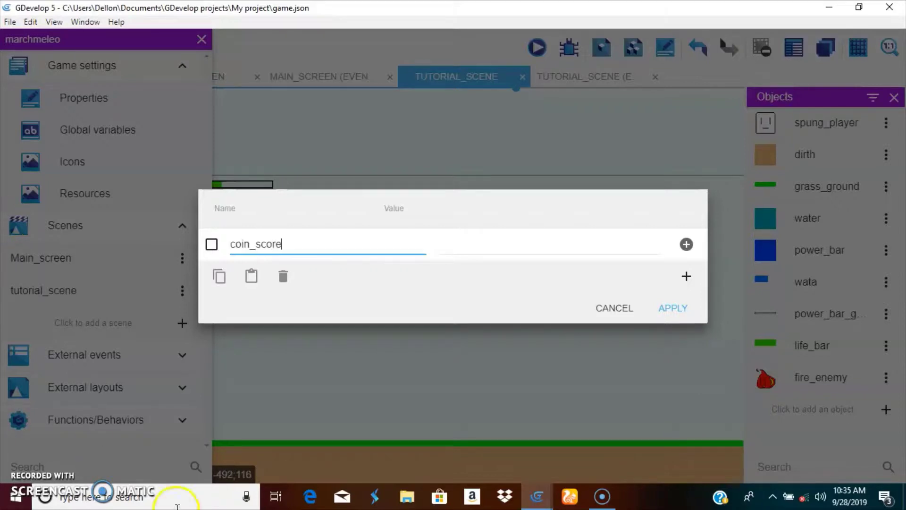
click(464, 247)
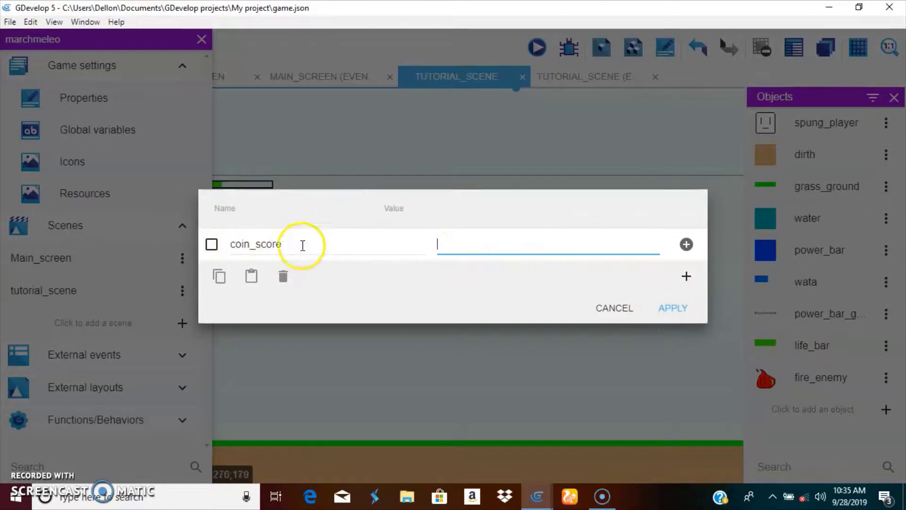
click(672, 307)
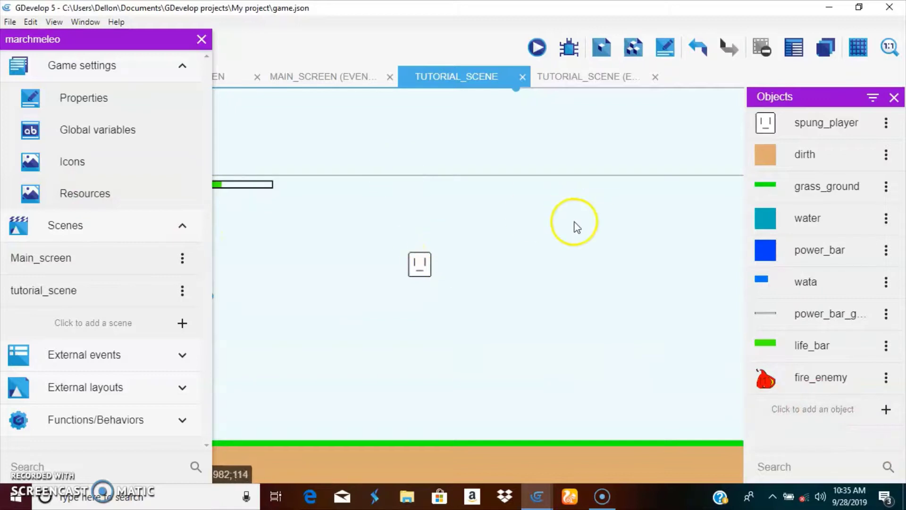
Add a new Text object to the scene and name it coins_score
click(799, 405)
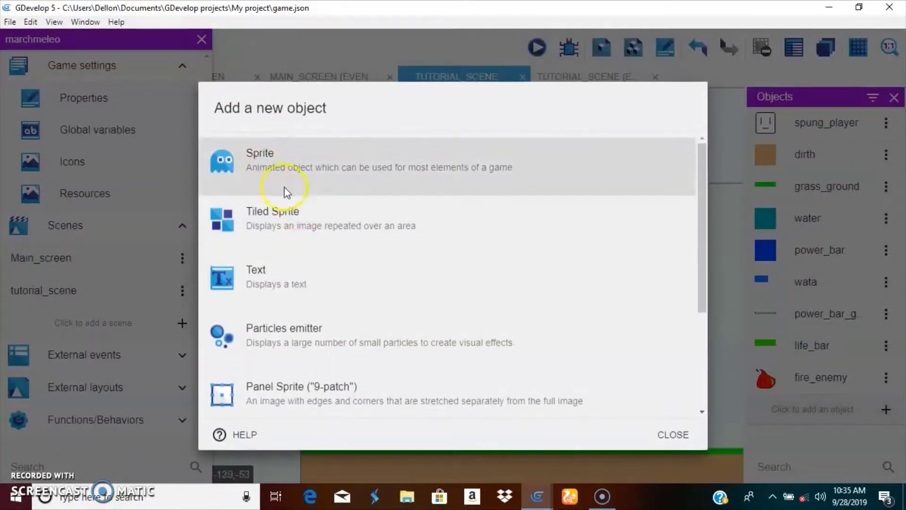
click(259, 263)
double_click(324, 170)
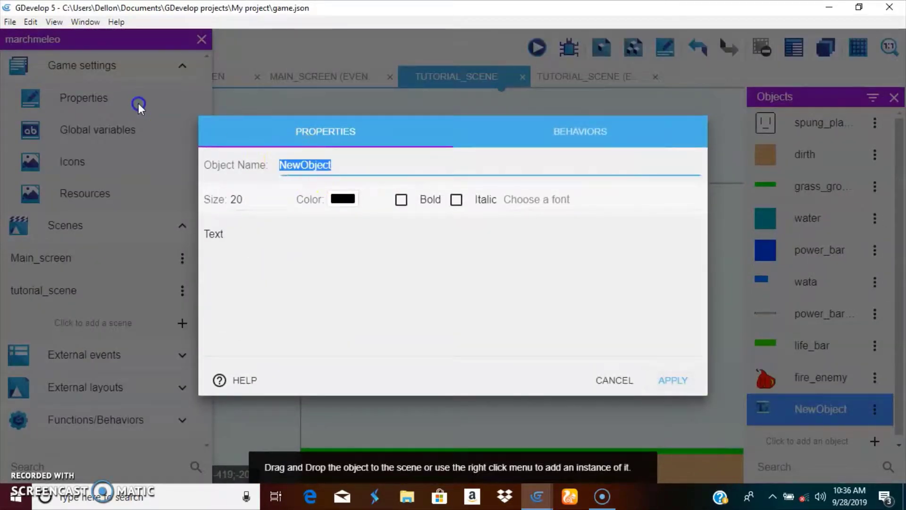
key(BackSpace)
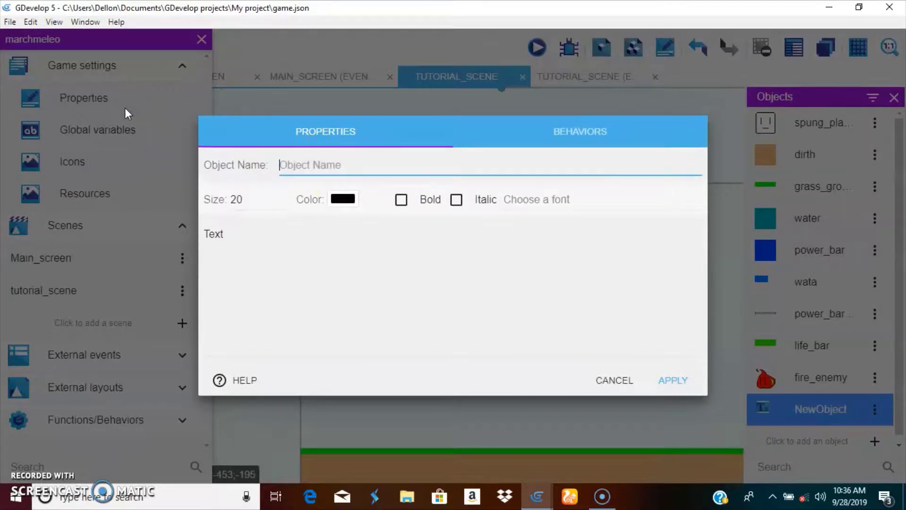
text(c)
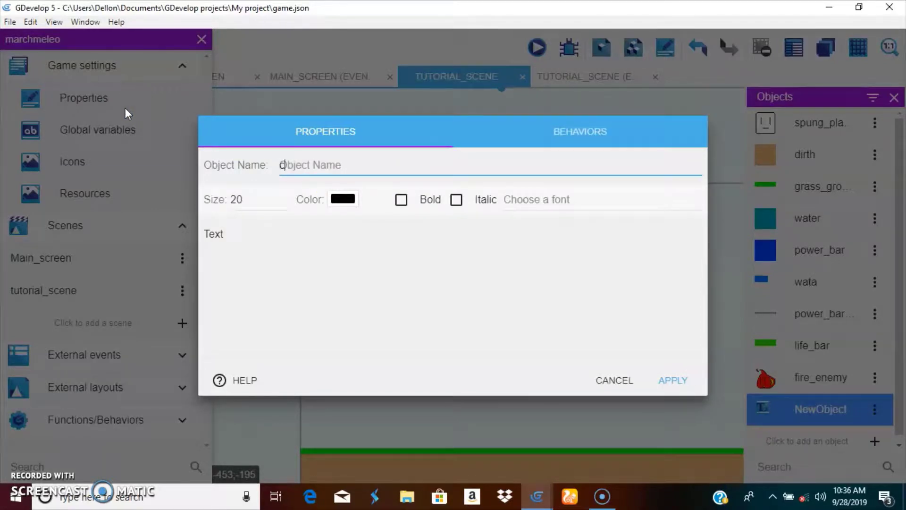
text(oins)
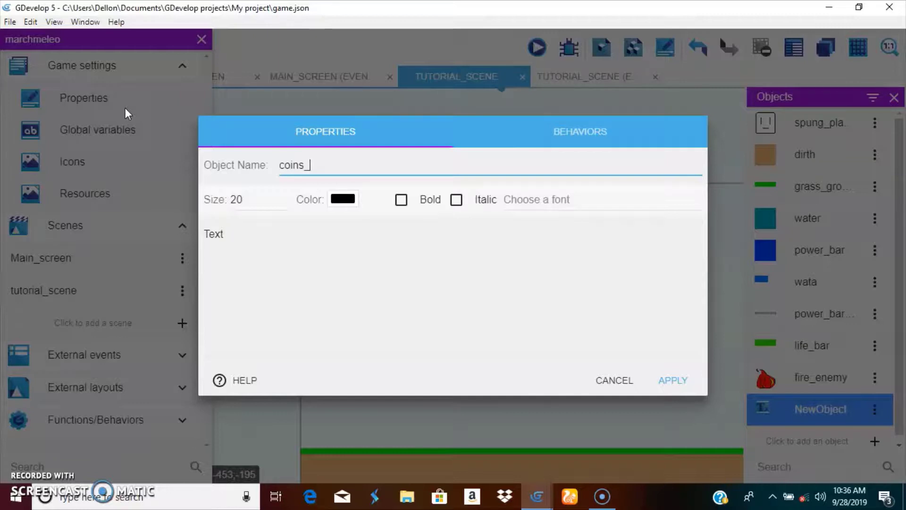
text(_score)
click(125, 13)
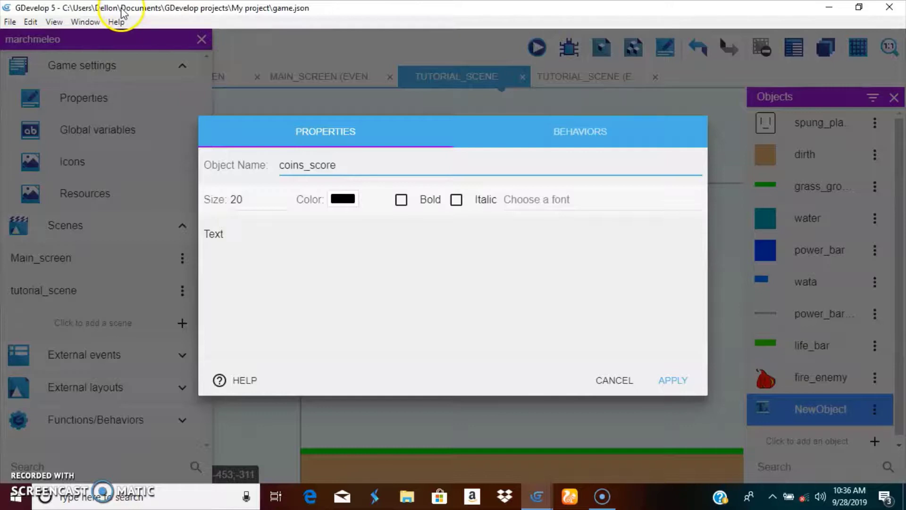
Set the coins_score text size to 60 and apply the object's properties
click(239, 200)
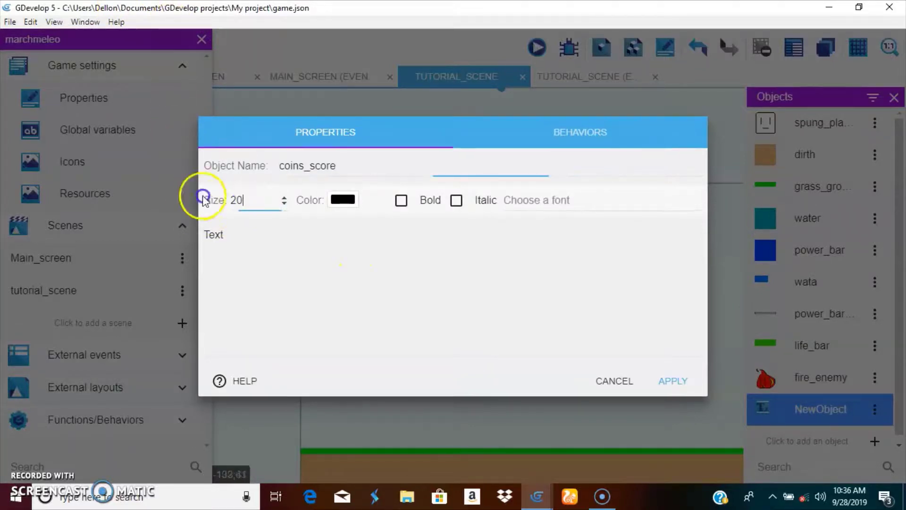
key(BackSpace)
key(BackSpace)
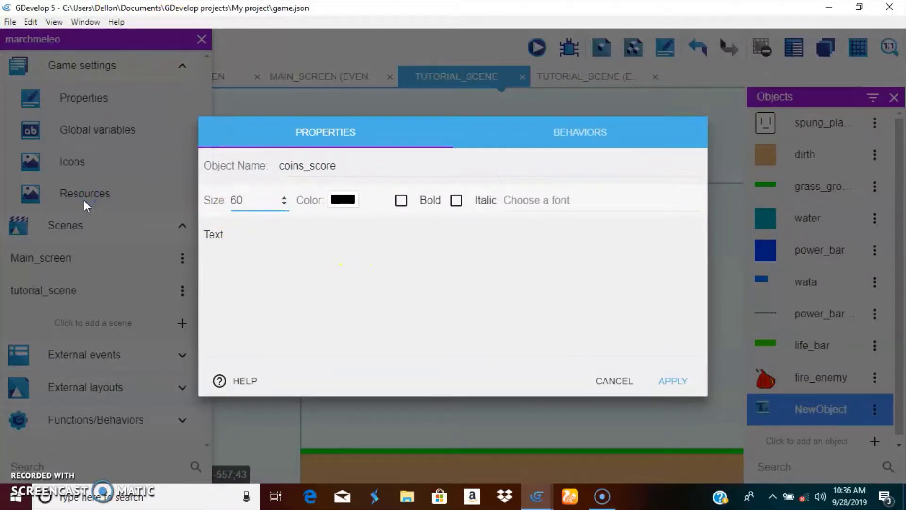
click(685, 380)
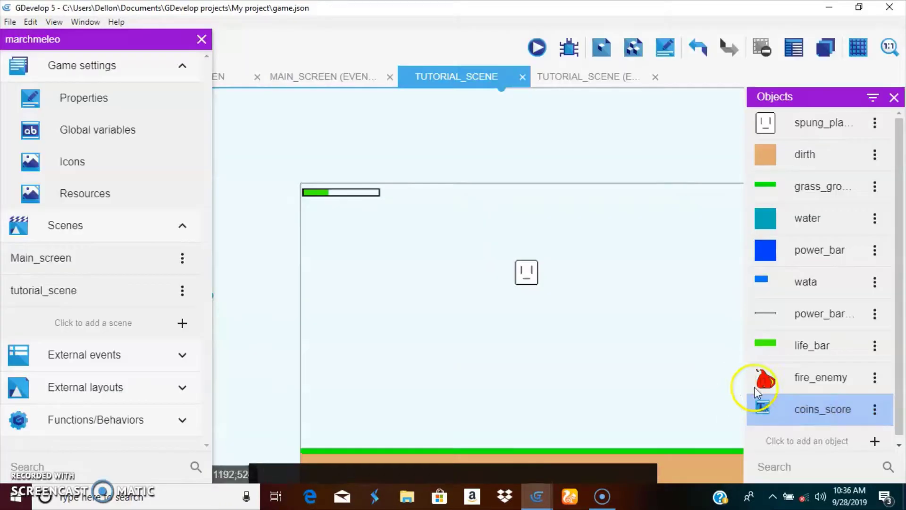
Place coins_score just below the life bar at about X 11, Y 44, and check it in a game preview
drag(758, 392, 320, 214)
click(537, 47)
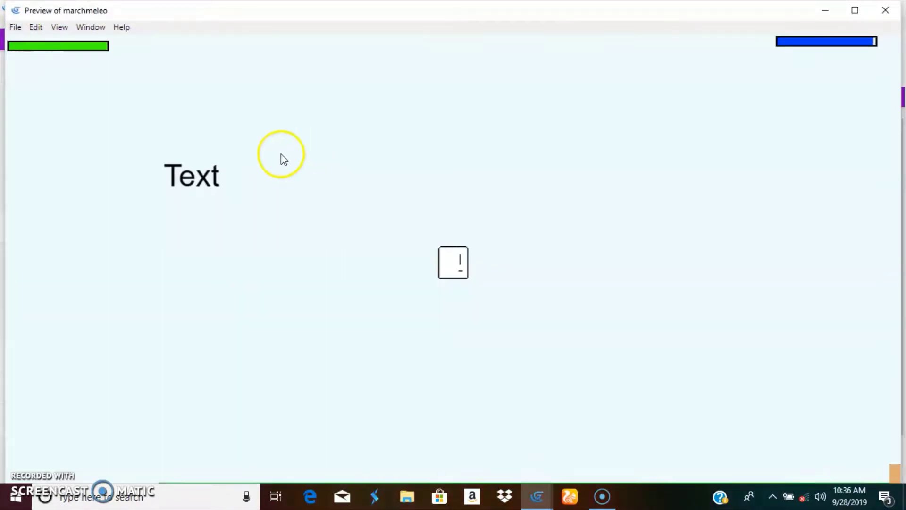
click(886, 10)
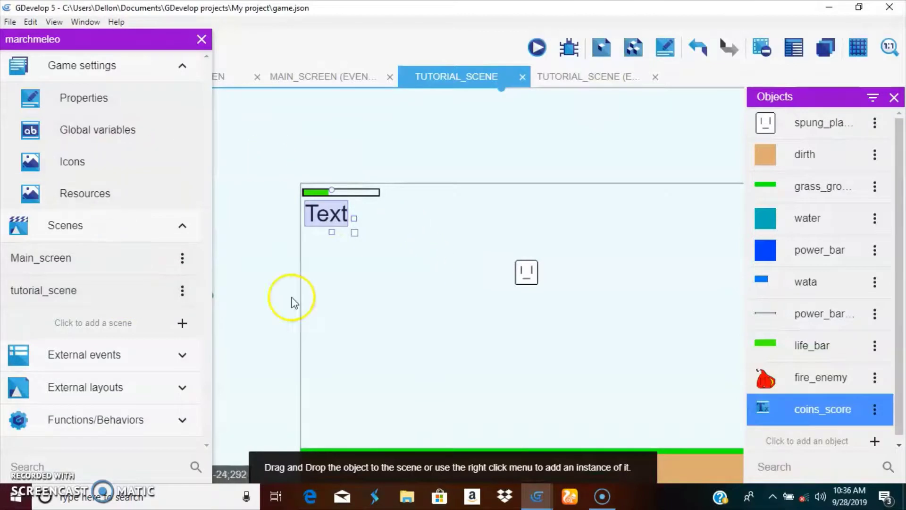
Assign the placed coins_score text to the gui layer
click(202, 41)
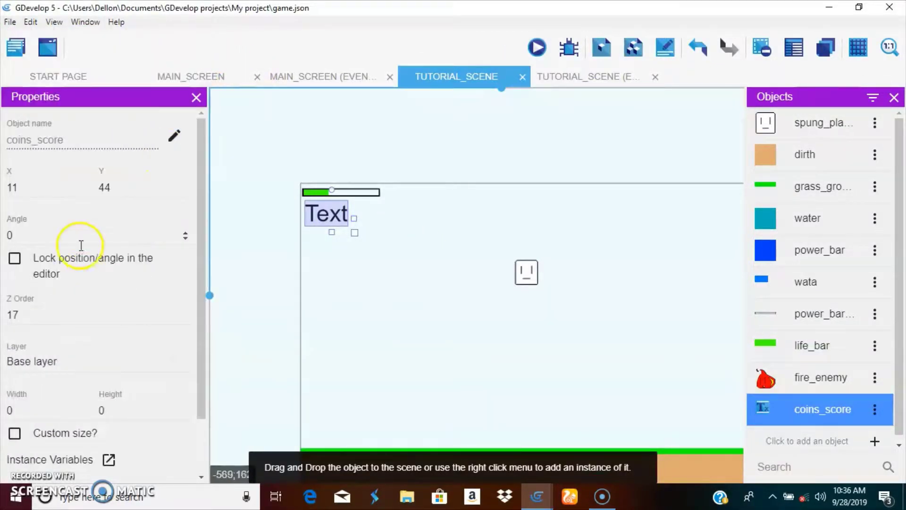
click(38, 372)
click(142, 362)
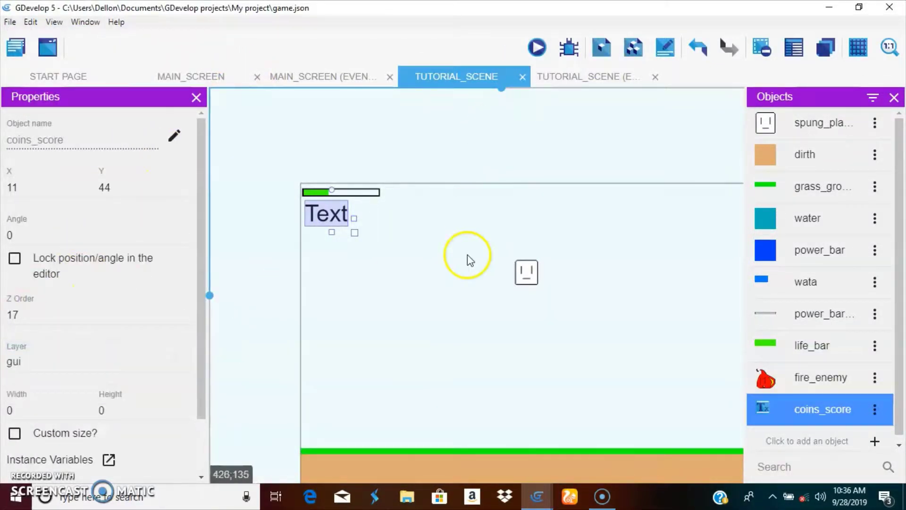
drag(467, 259, 486, 101)
Preview the game, moving and jumping the player across the terrain to check the score text's on-screen position
click(532, 48)
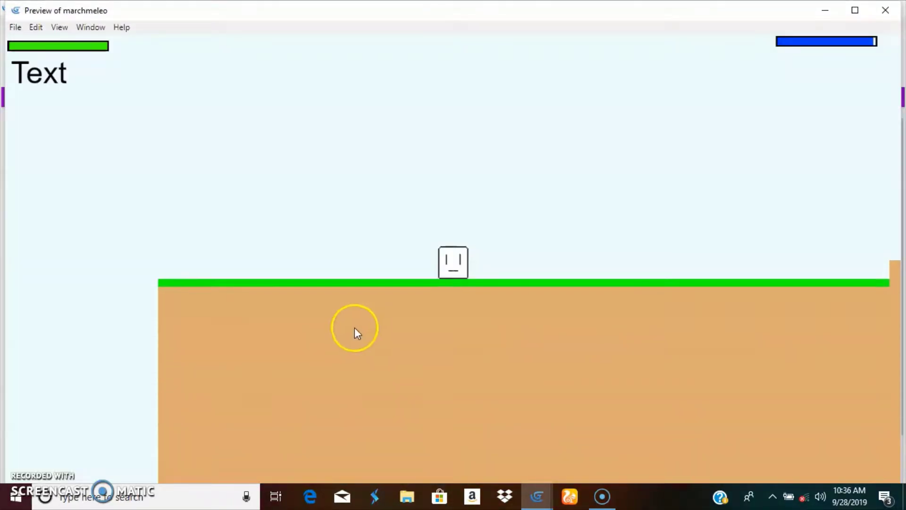
key(Right)
key(space)
key(space)
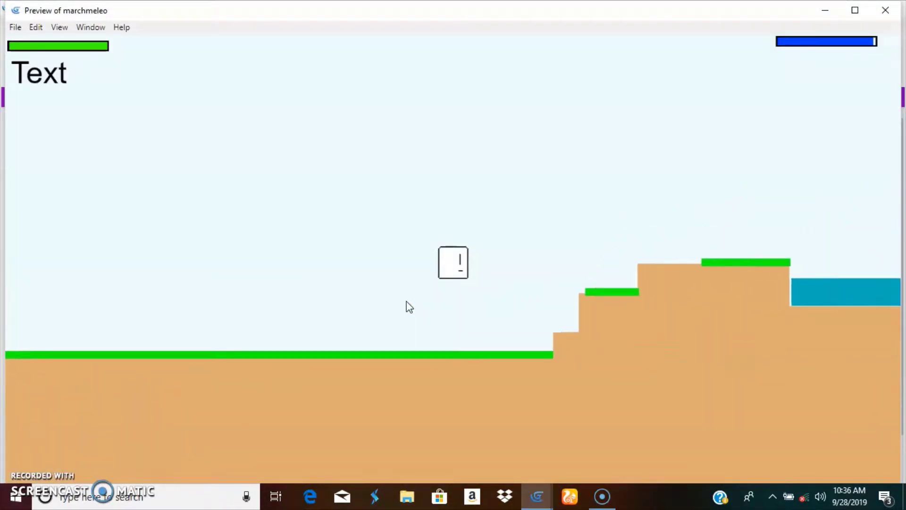
key(space)
key(Right)
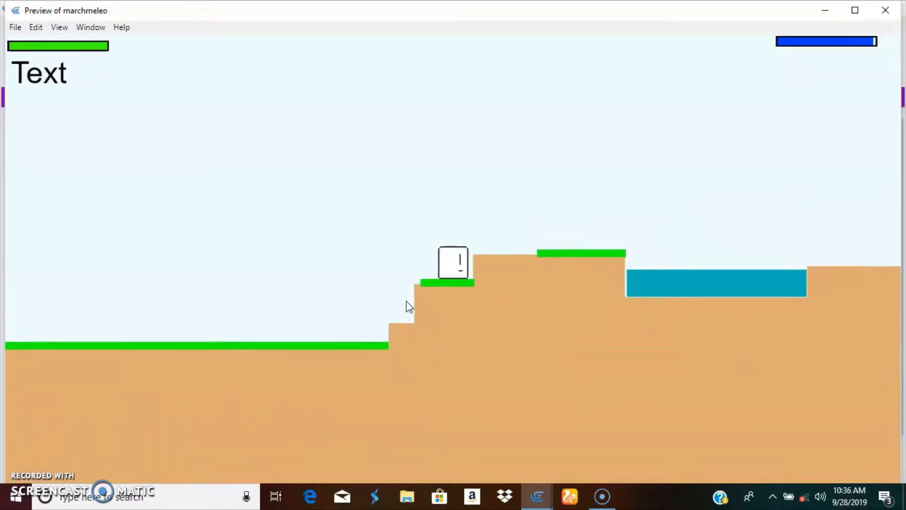
key(space)
key(Right)
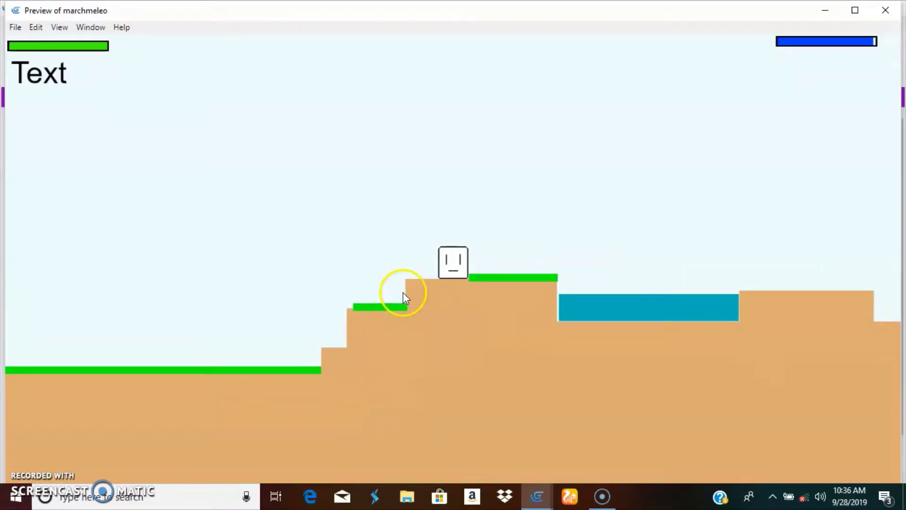
key(space)
key(Right)
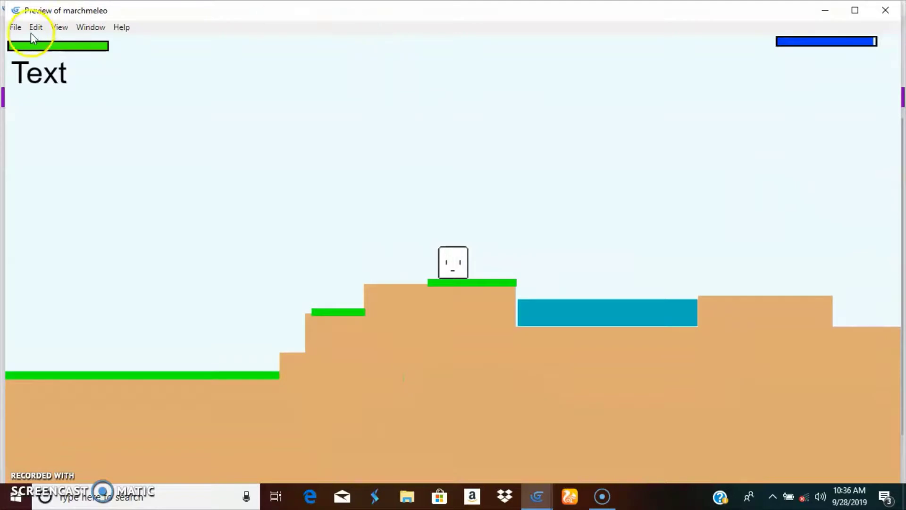
click(889, 6)
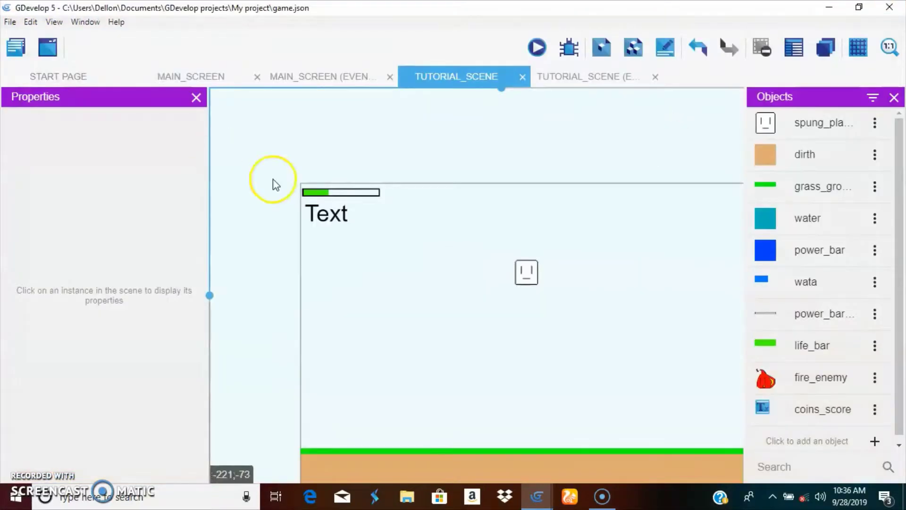
click(330, 216)
click(387, 220)
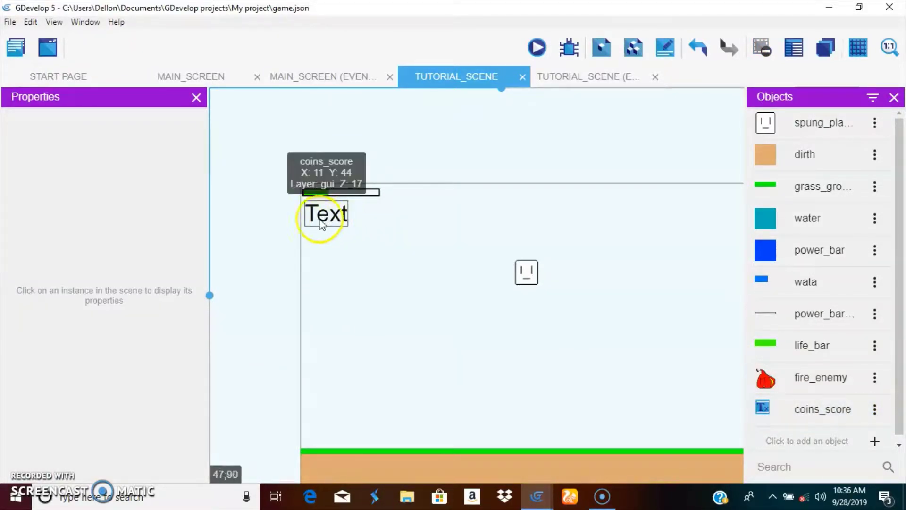
click(583, 81)
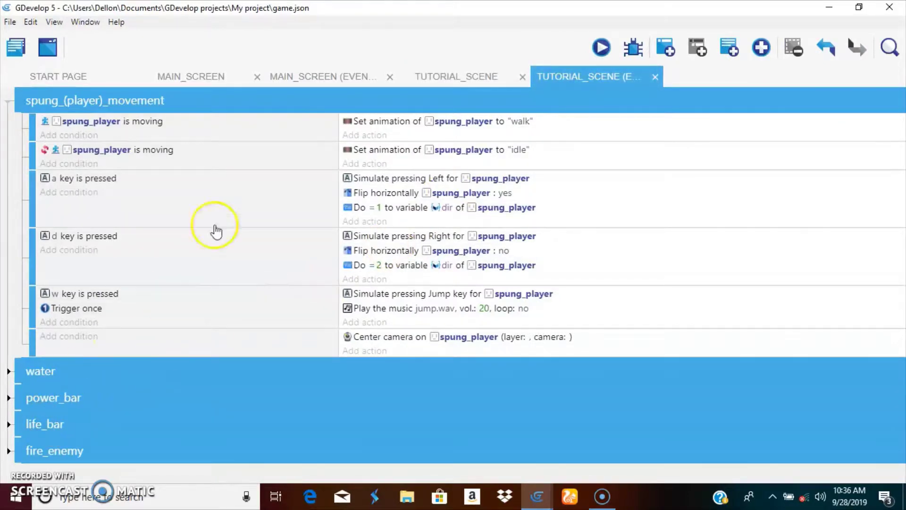
click(460, 77)
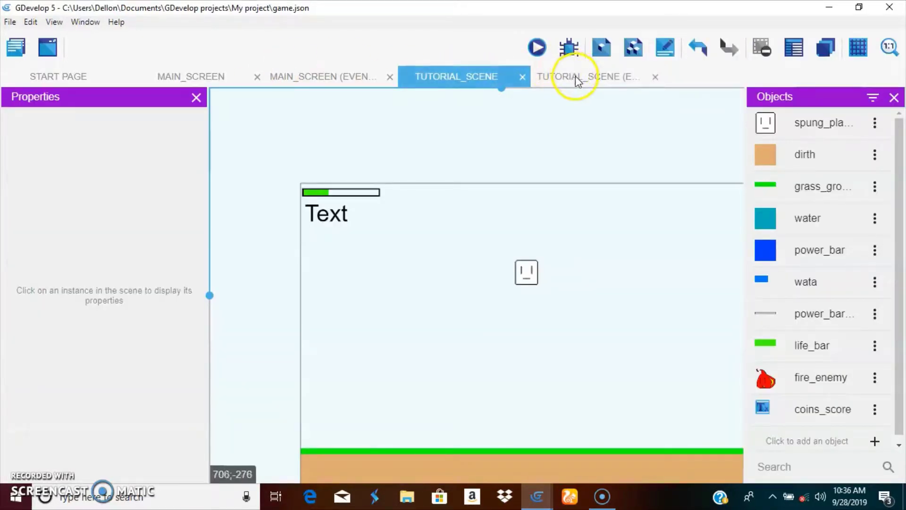
Add a new Sprite object to the scene and give it an empty animation
scroll(793, 368, down, 1)
click(830, 433)
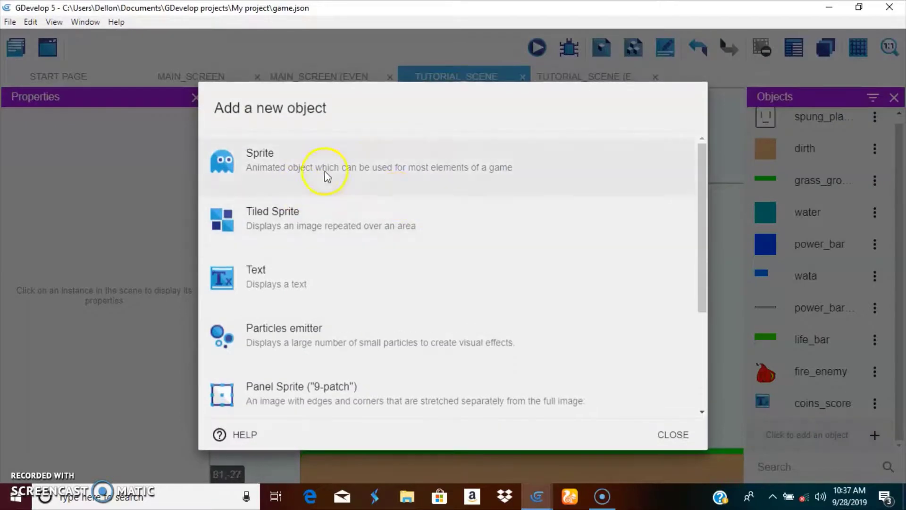
click(364, 161)
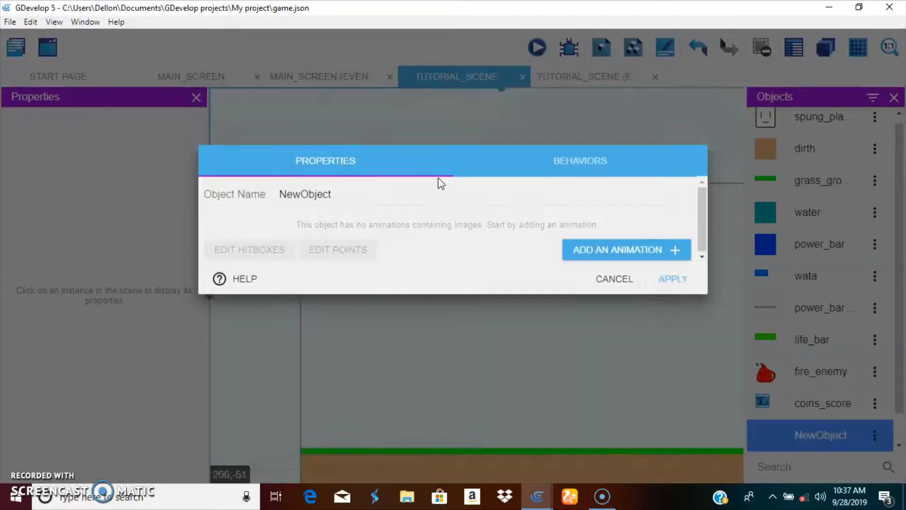
click(653, 287)
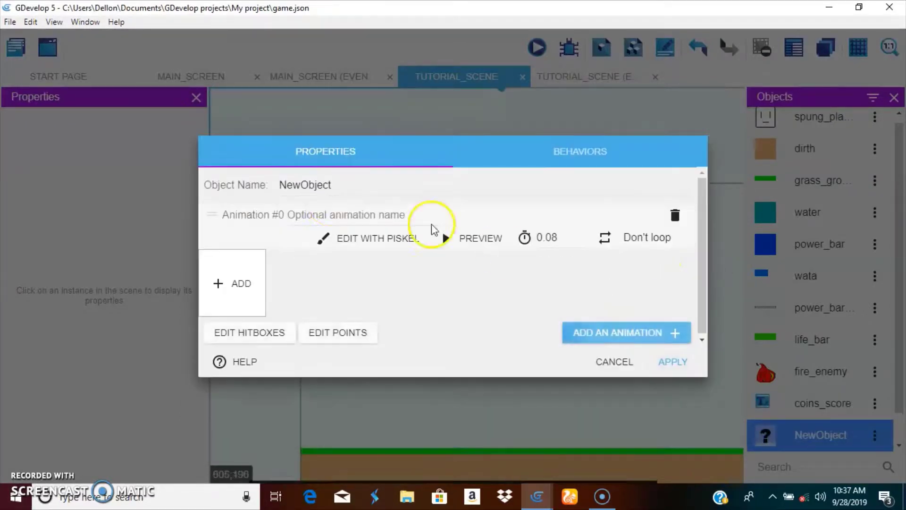
Give the new sprite the purple coin image NewObject-1-21 and name the object coin_5
click(231, 283)
scroll(236, 160, down, 5)
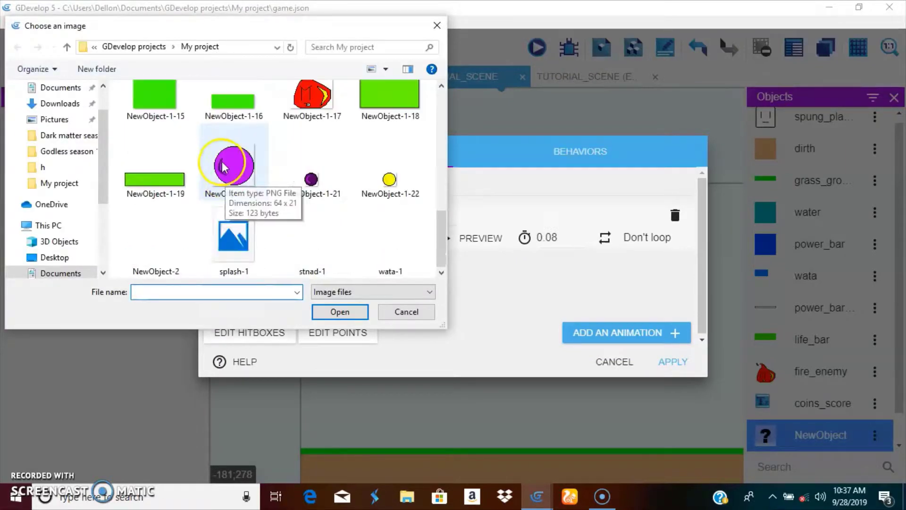
scroll(269, 215, up, 4)
scroll(310, 201, down, 2)
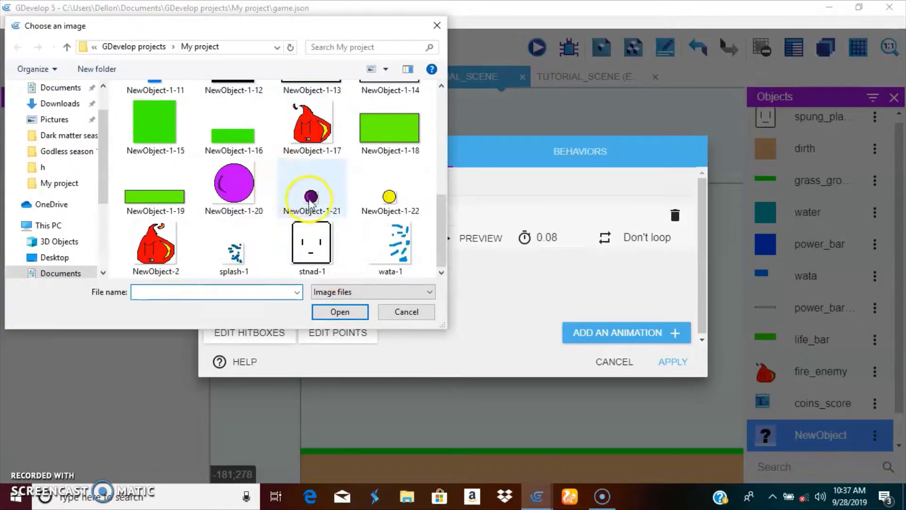
double_click(314, 179)
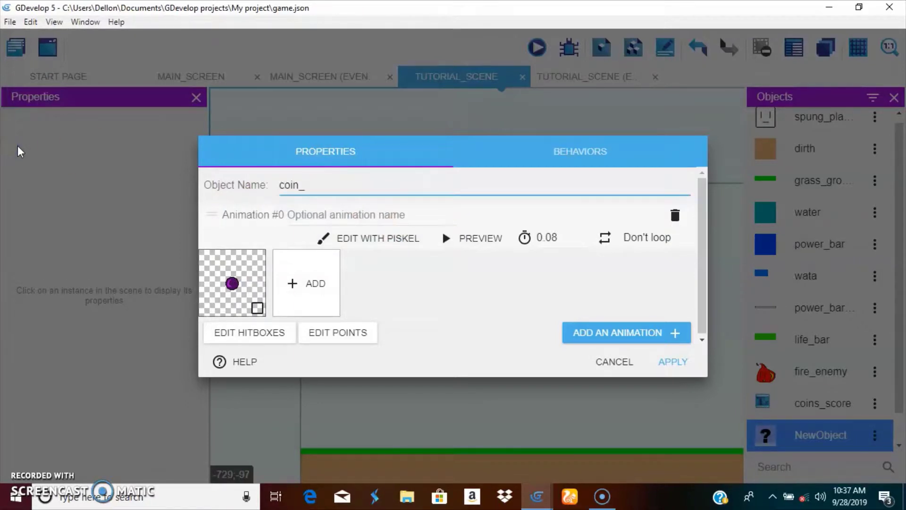
click(568, 345)
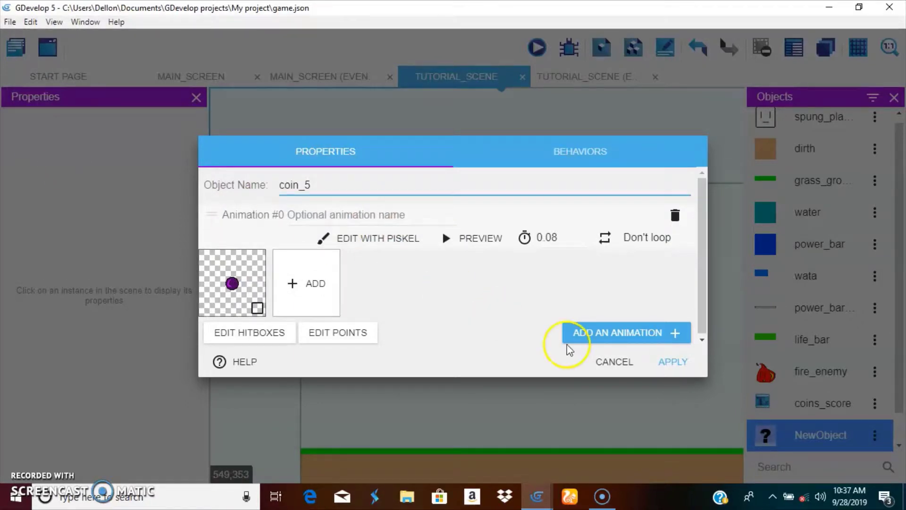
click(673, 361)
Place a coin_5 instance just above the grass at about X 744, Y 621, and check it in a game preview
drag(799, 433, 594, 439)
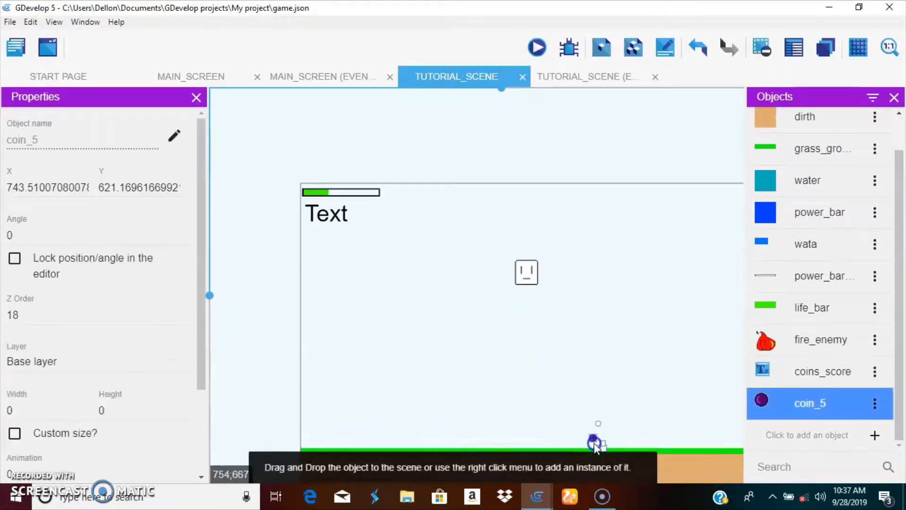
click(543, 53)
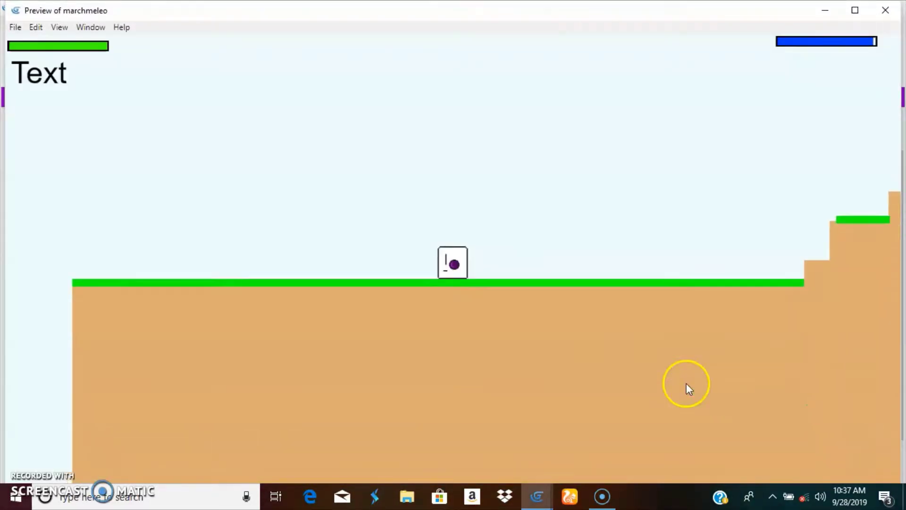
click(886, 10)
Add an event group named coins at the end of the TUTORIAL_SCENE events
click(566, 79)
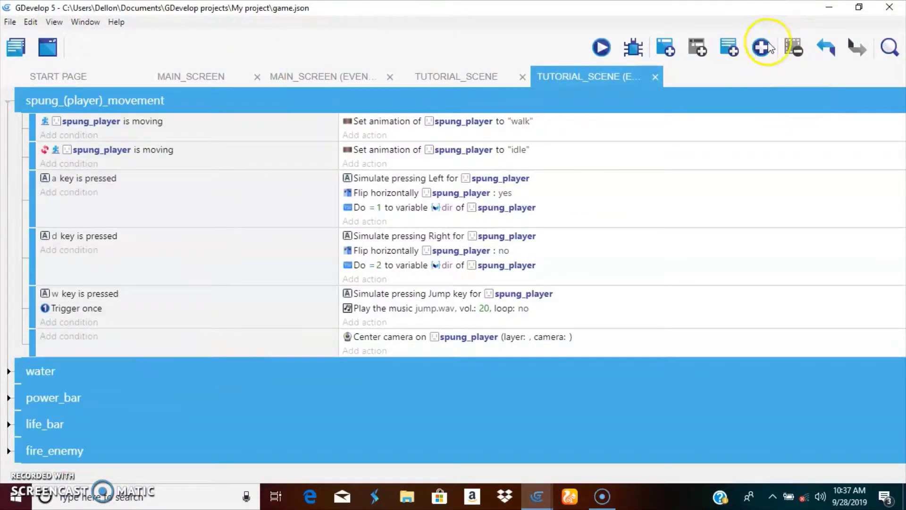
click(762, 47)
click(774, 105)
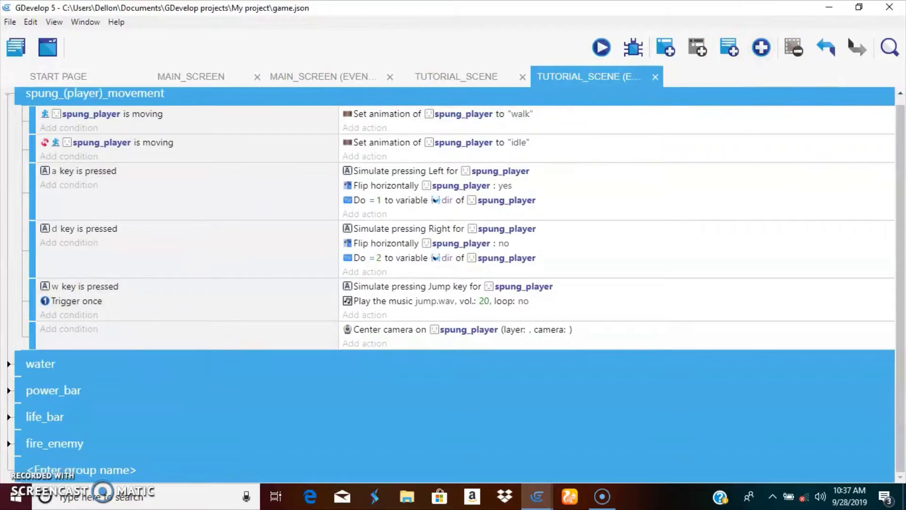
click(79, 465)
text(coins)
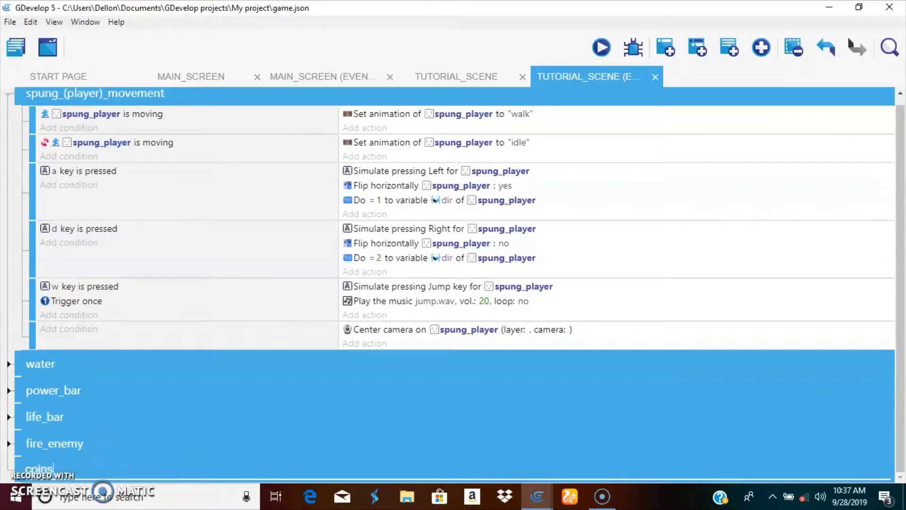
Add three empty sub-events inside the coins group
click(693, 44)
click(693, 44)
click(694, 43)
Give the first event in the coins group a condition testing collision between spung_player and coin_5
scroll(505, 233, down, 2)
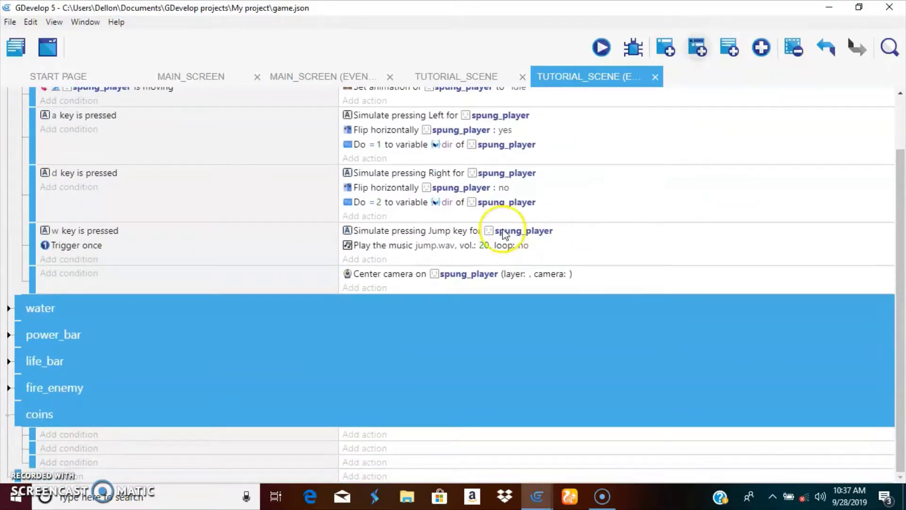
click(68, 437)
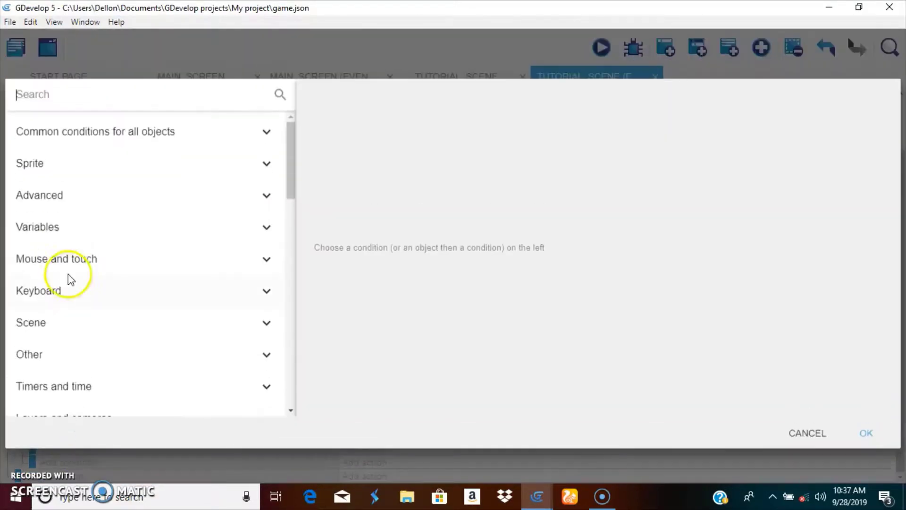
click(81, 137)
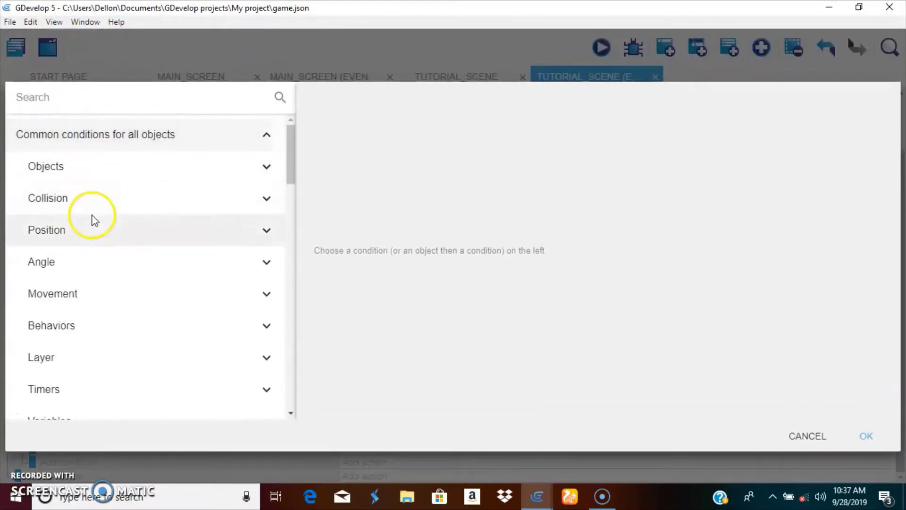
click(55, 195)
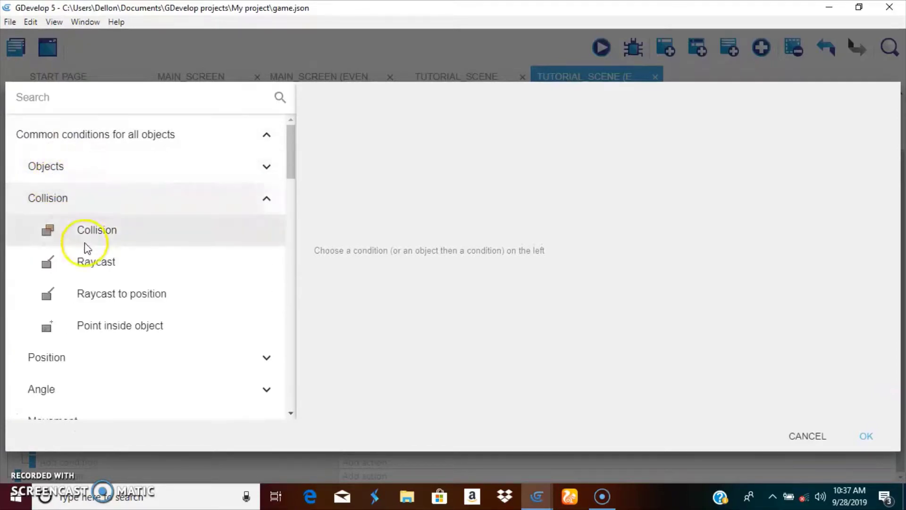
click(94, 230)
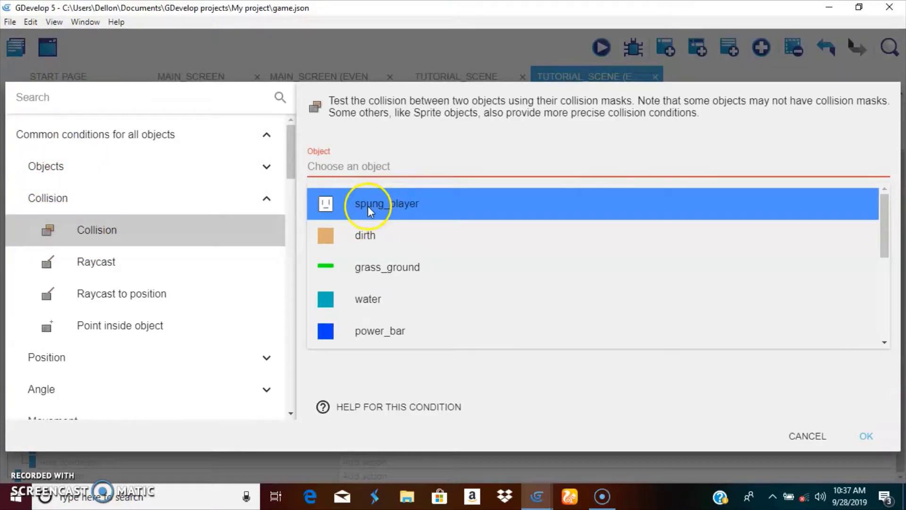
click(377, 208)
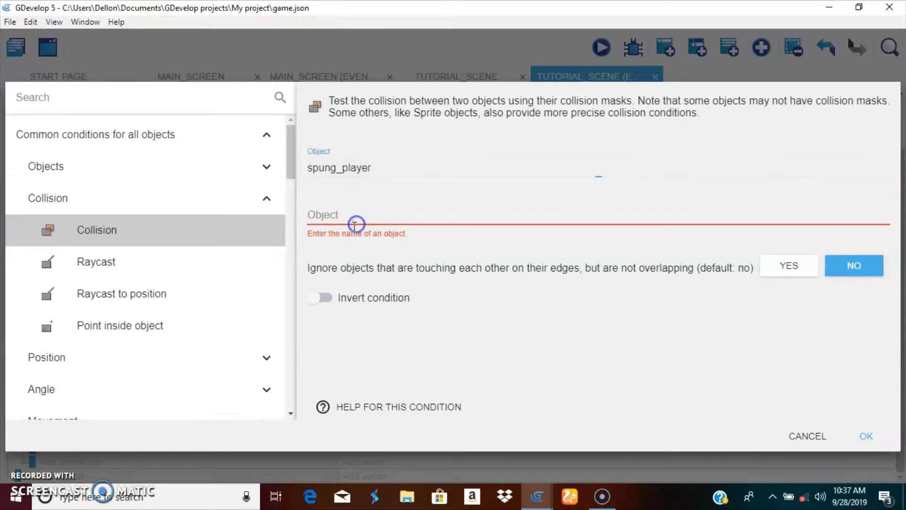
click(353, 225)
scroll(350, 293, down, 6)
click(406, 370)
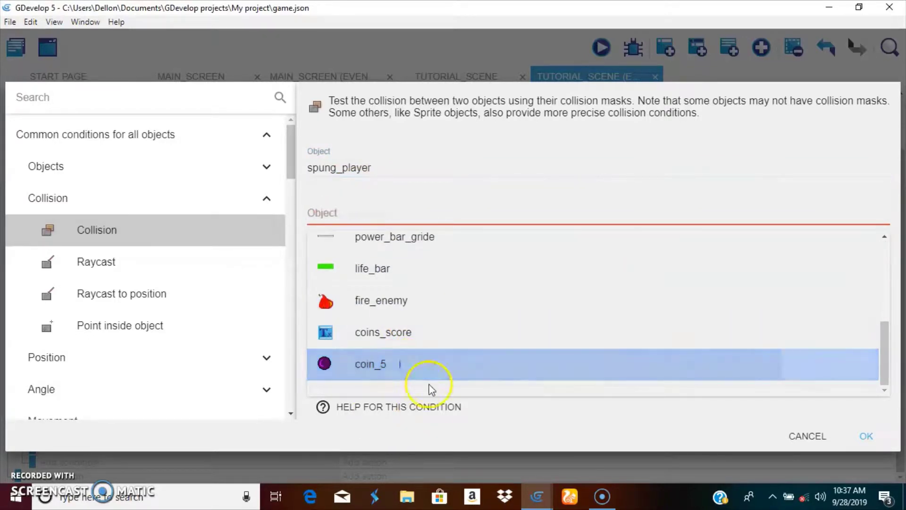
click(864, 460)
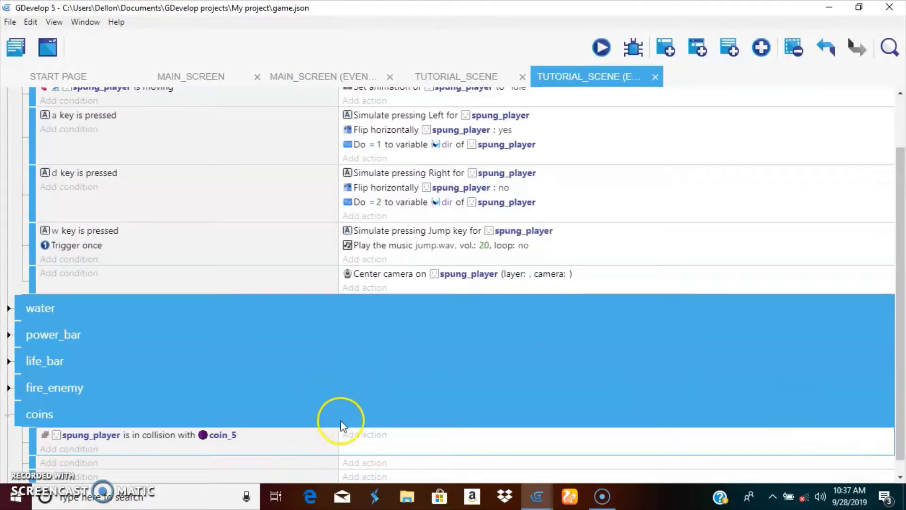
Add an action to the coin collision event that deletes the coin_5 object
click(354, 435)
click(111, 135)
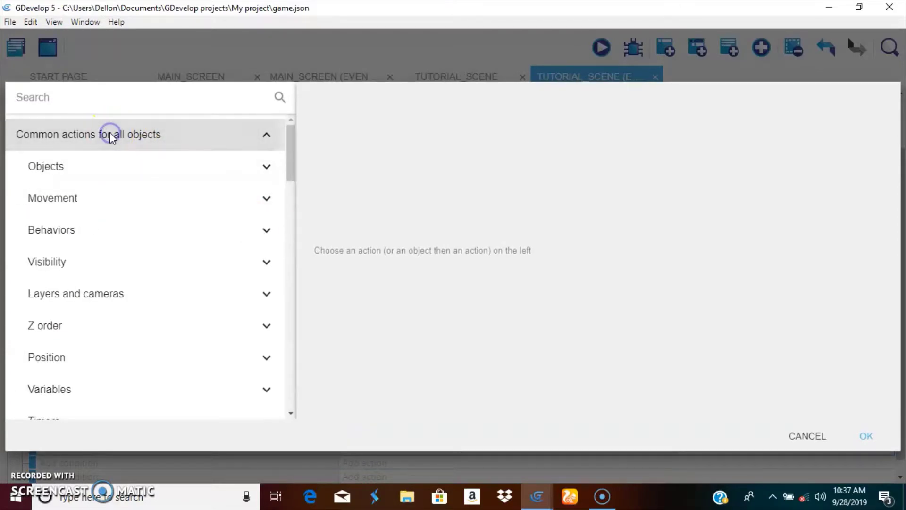
click(111, 134)
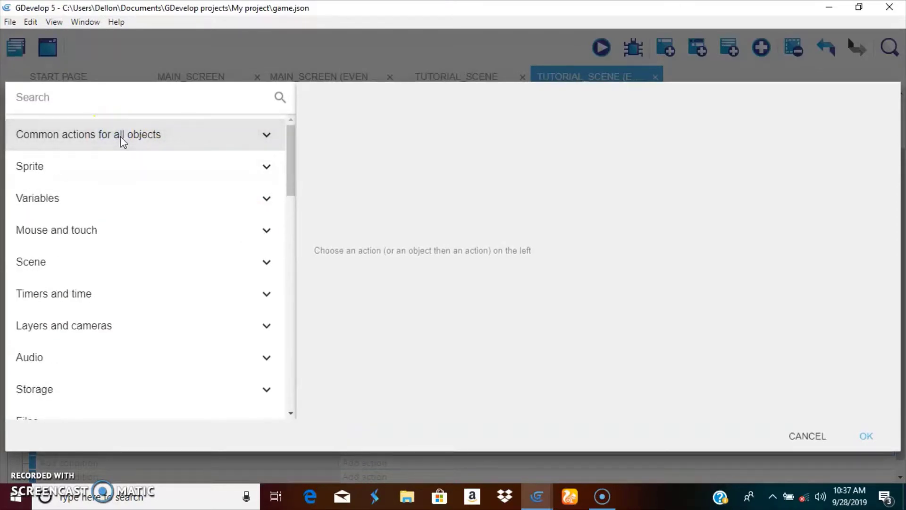
text(de)
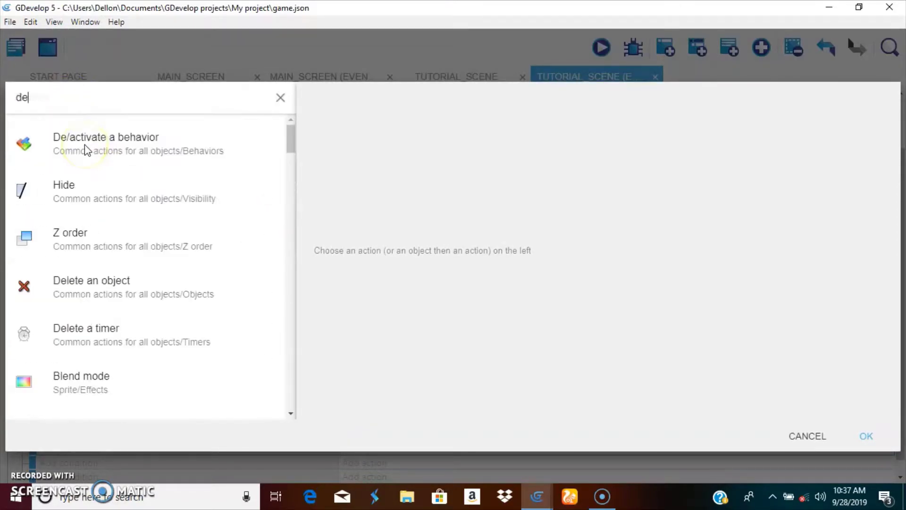
click(142, 302)
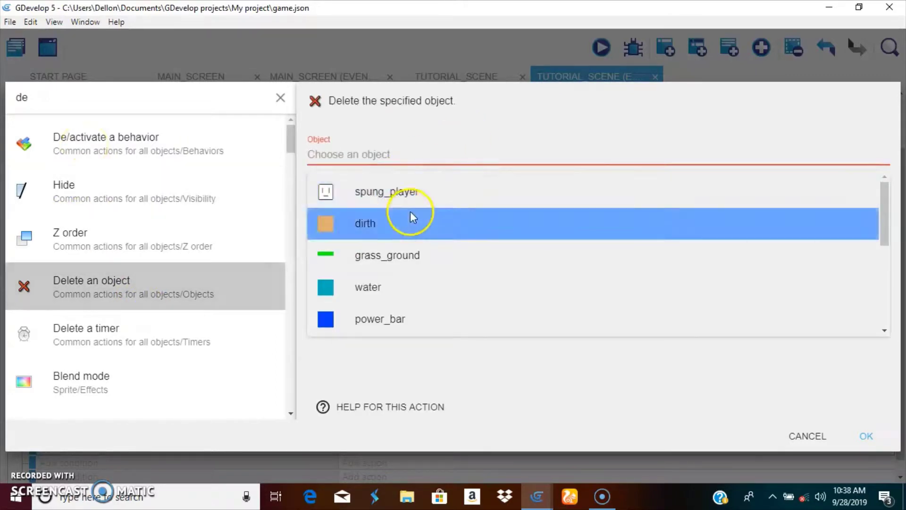
scroll(407, 264, down, 5)
click(391, 305)
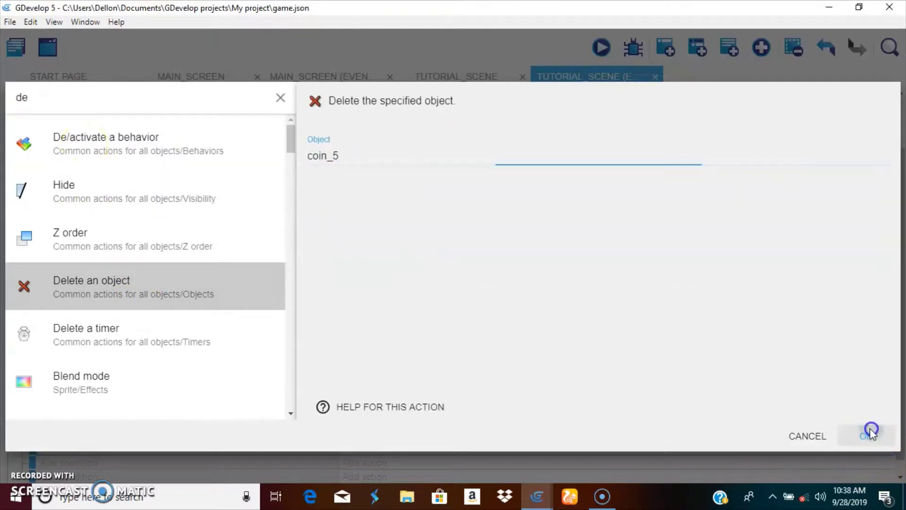
click(868, 434)
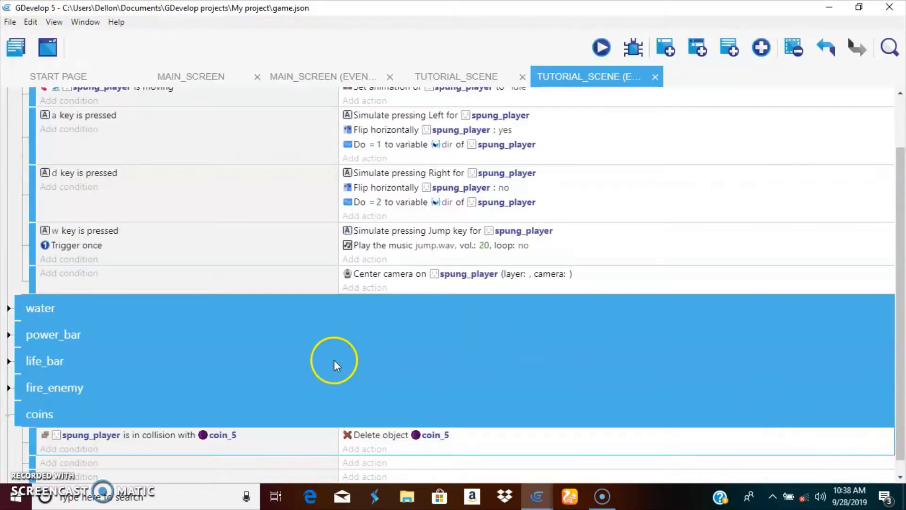
Begin a second action on the coin collision event that modifies the value of the global variable coin_score
click(358, 449)
click(108, 135)
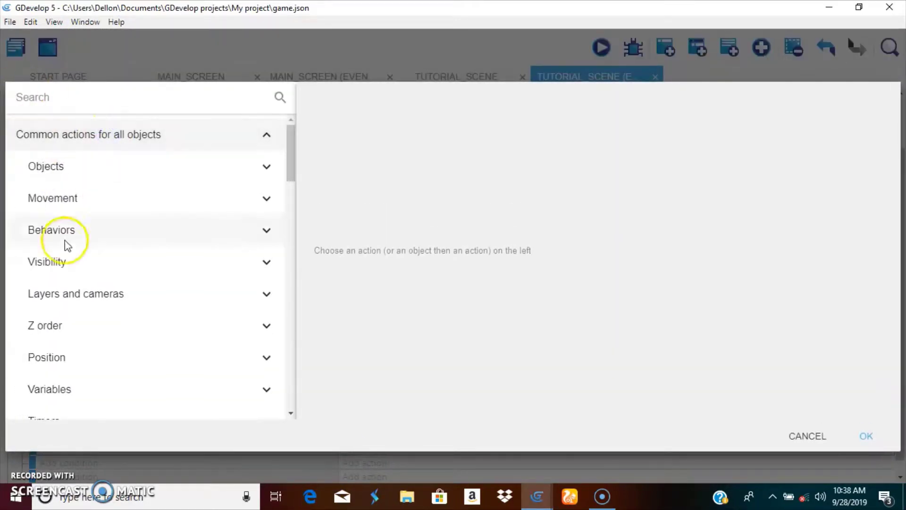
scroll(77, 381, down, 5)
scroll(57, 243, up, 3)
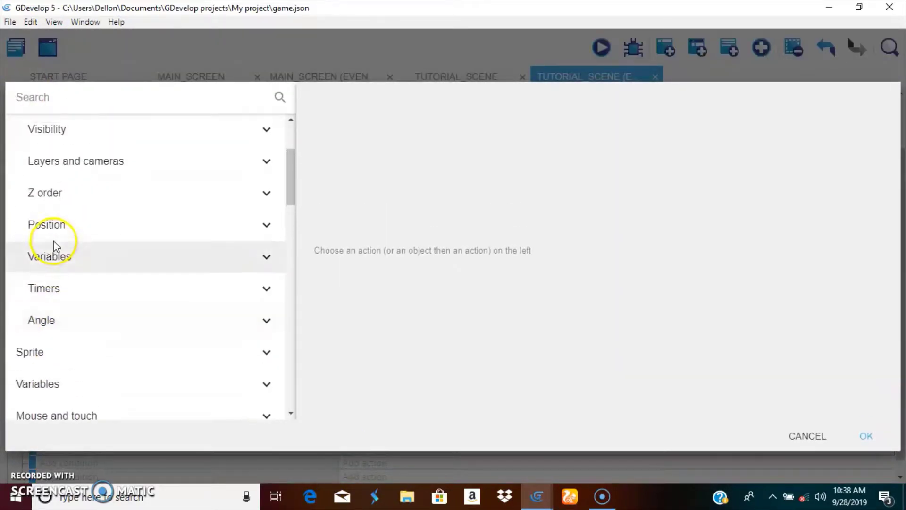
scroll(66, 185, up, 1)
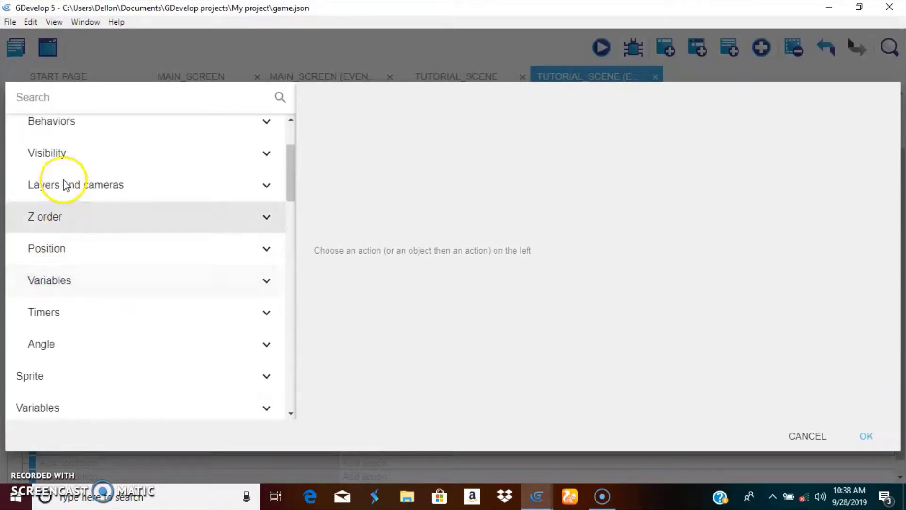
scroll(66, 185, up, 3)
click(95, 144)
click(55, 203)
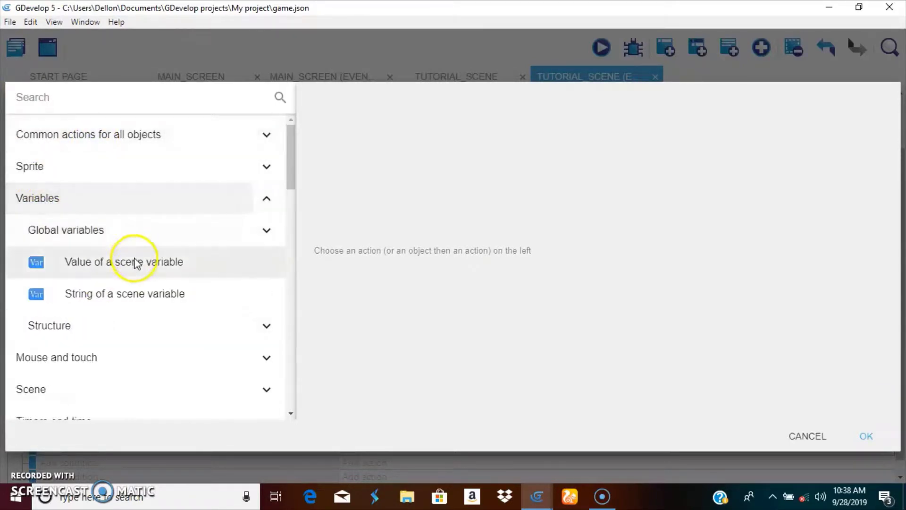
click(128, 261)
click(122, 236)
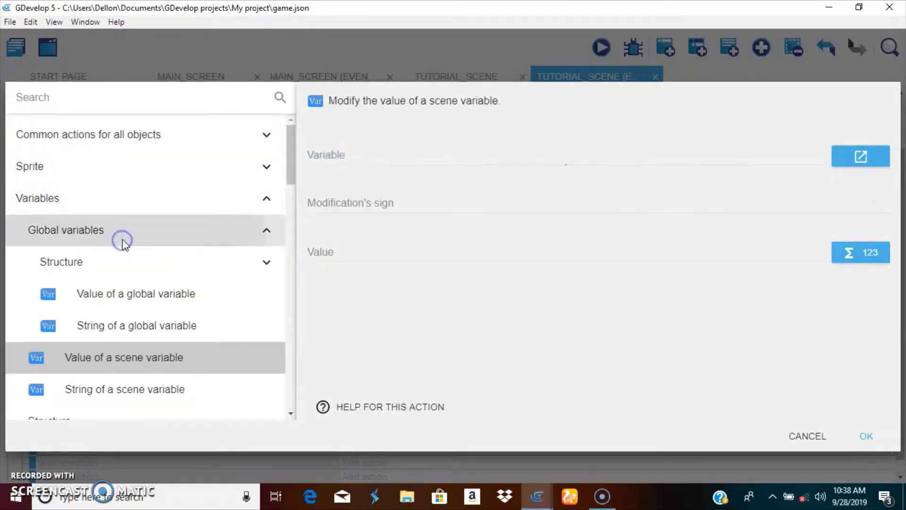
click(157, 296)
click(344, 199)
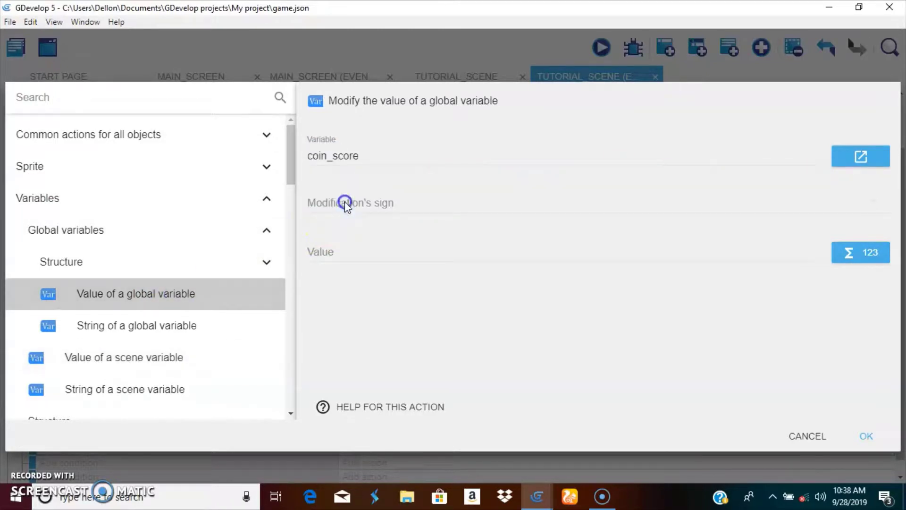
Set the coin_score modification to add 5 and save the action
click(345, 203)
click(338, 220)
click(326, 247)
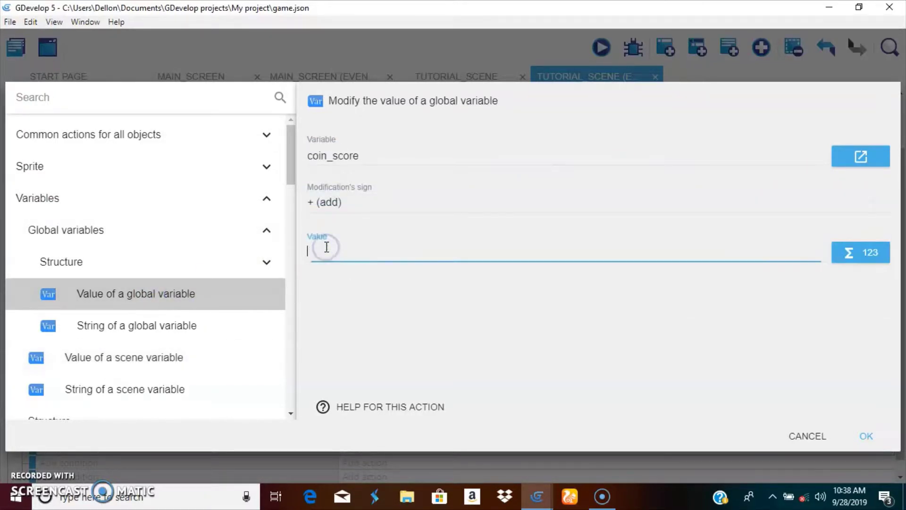
text(5)
click(867, 436)
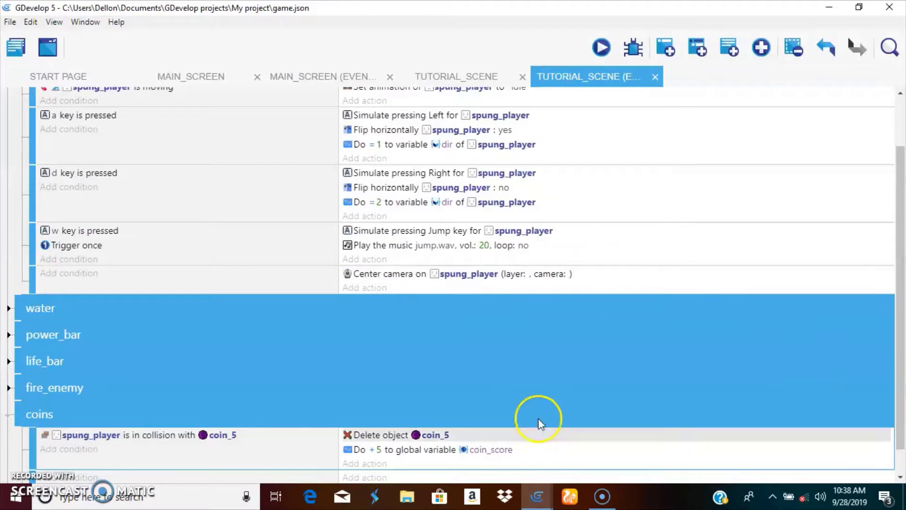
Preview the game and move the player over the coin to test the collision event and the score text
scroll(449, 342, down, 1)
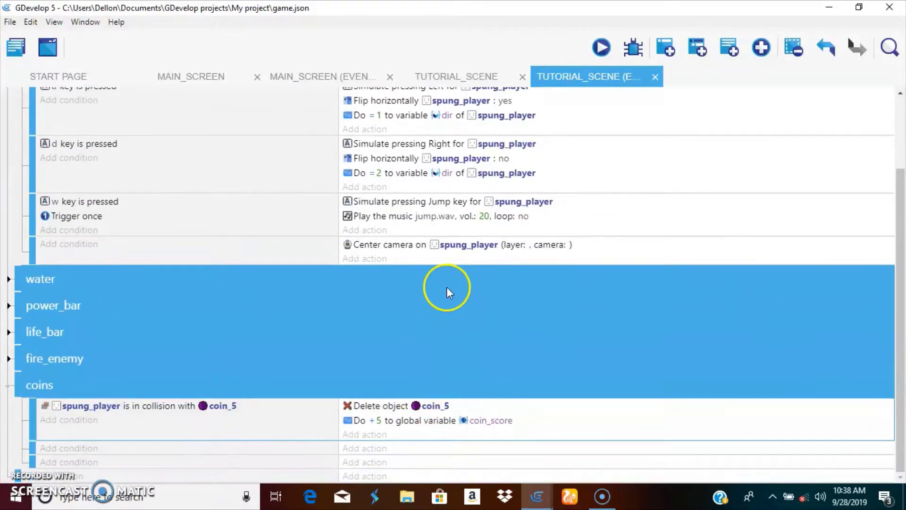
click(601, 47)
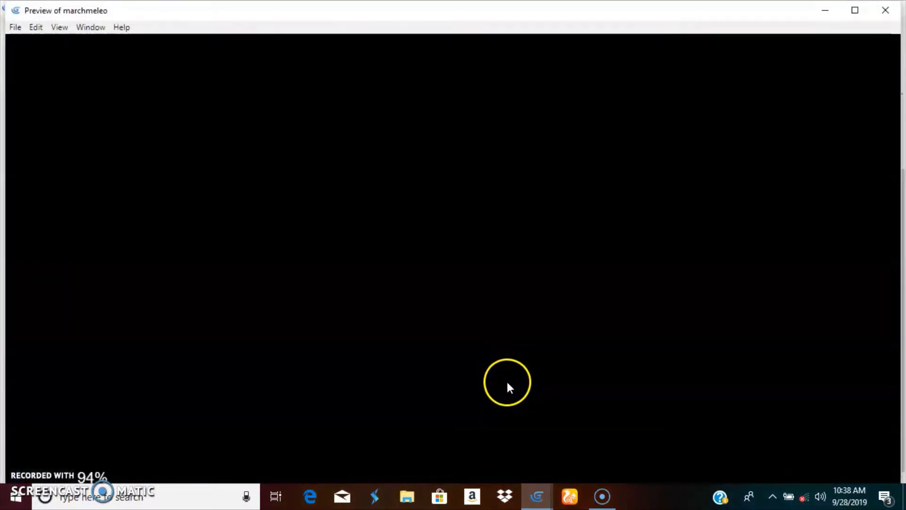
key(Right)
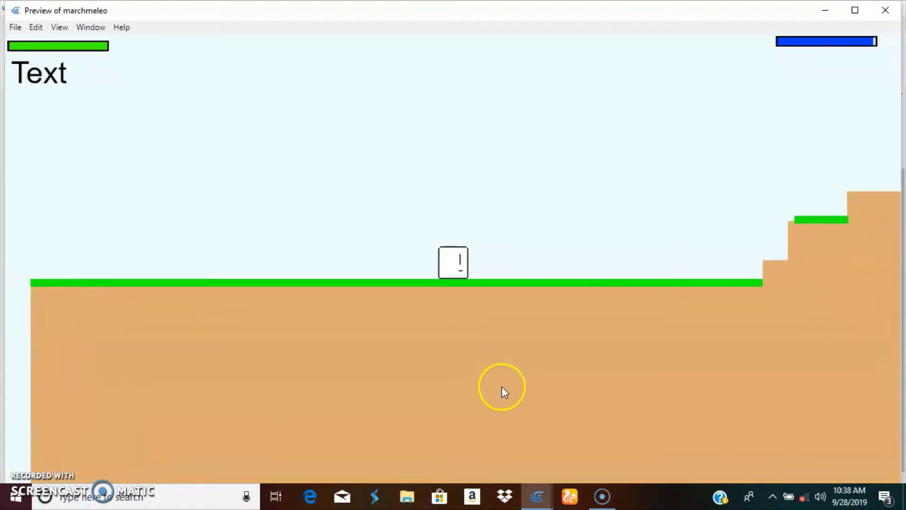
key(Left)
key(Left)
key(Right)
key(Right)
key(space)
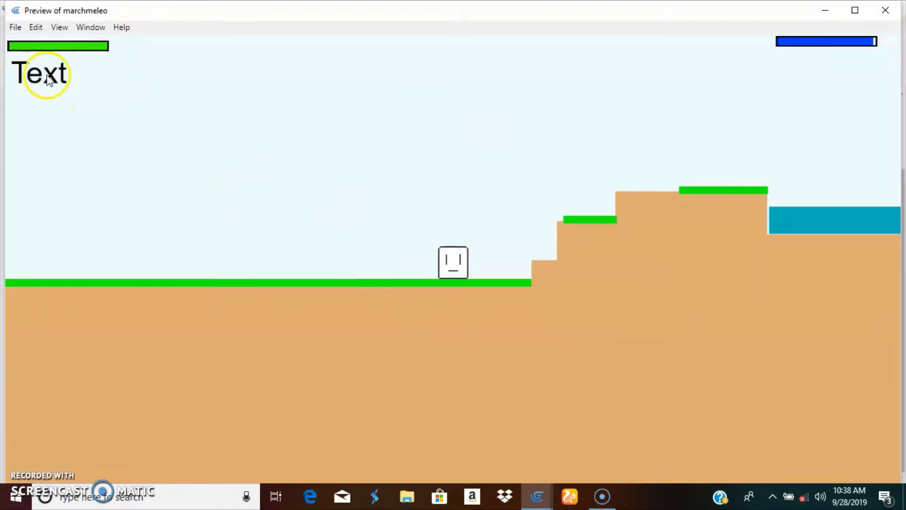
In the empty event below the coin collision event, begin an action that modifies the text of coins_score with the set to sign
click(874, 9)
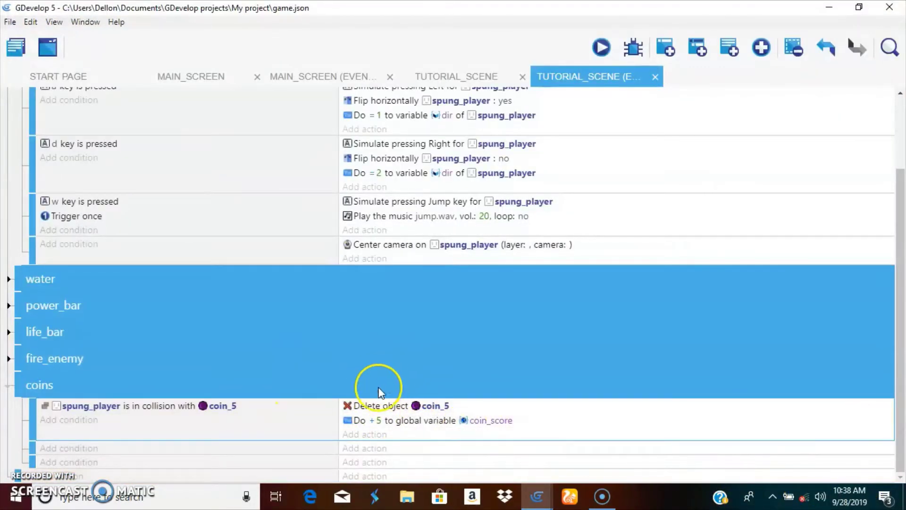
click(371, 449)
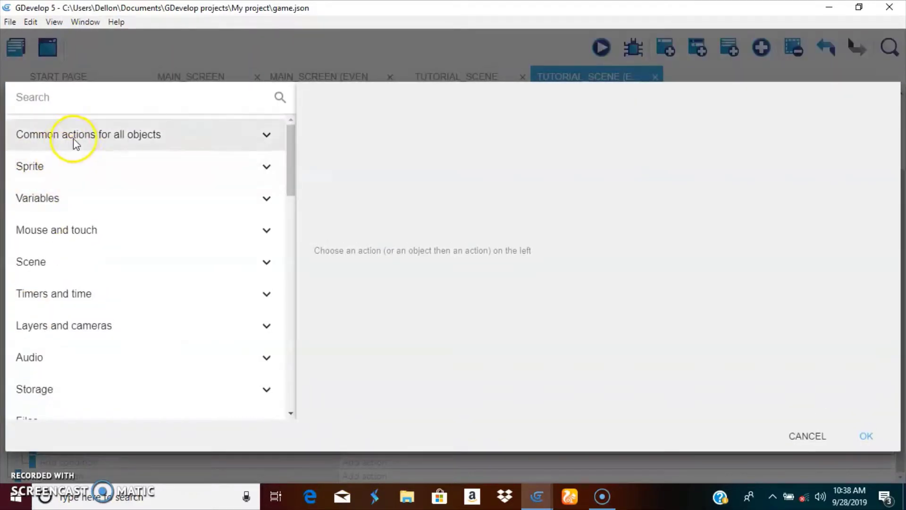
scroll(74, 227, down, 8)
scroll(81, 290, up, 7)
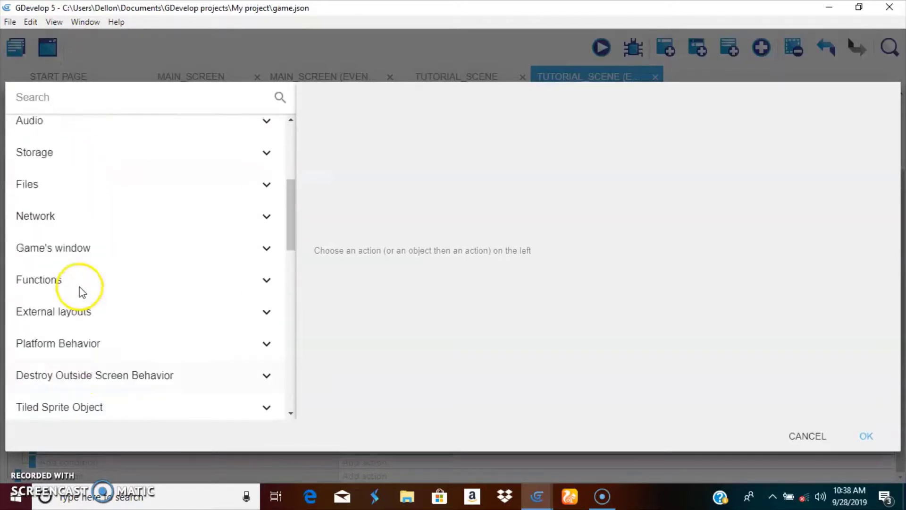
scroll(92, 245, down, 6)
scroll(92, 245, down, 3)
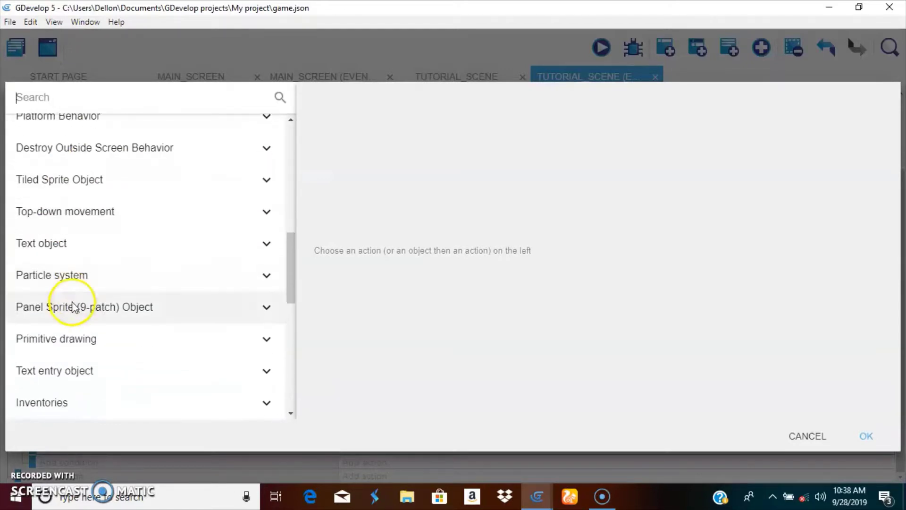
click(61, 250)
scroll(77, 268, down, 5)
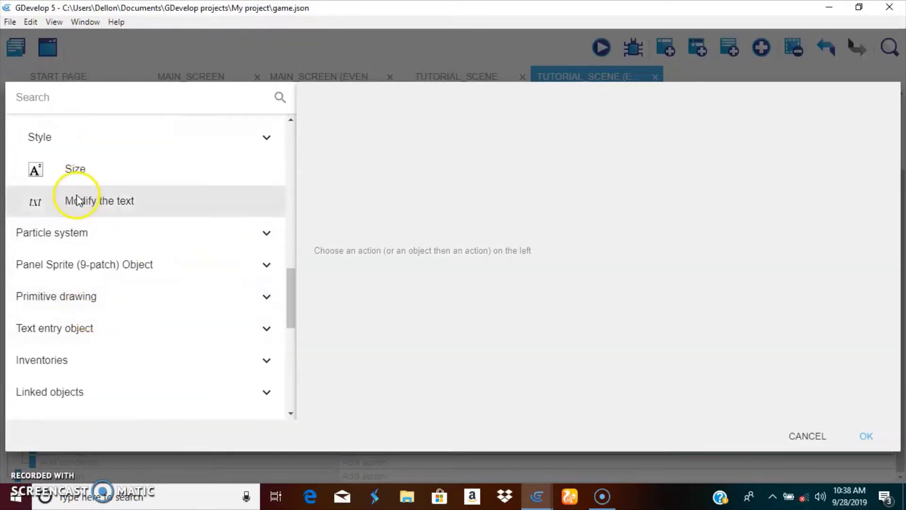
click(94, 201)
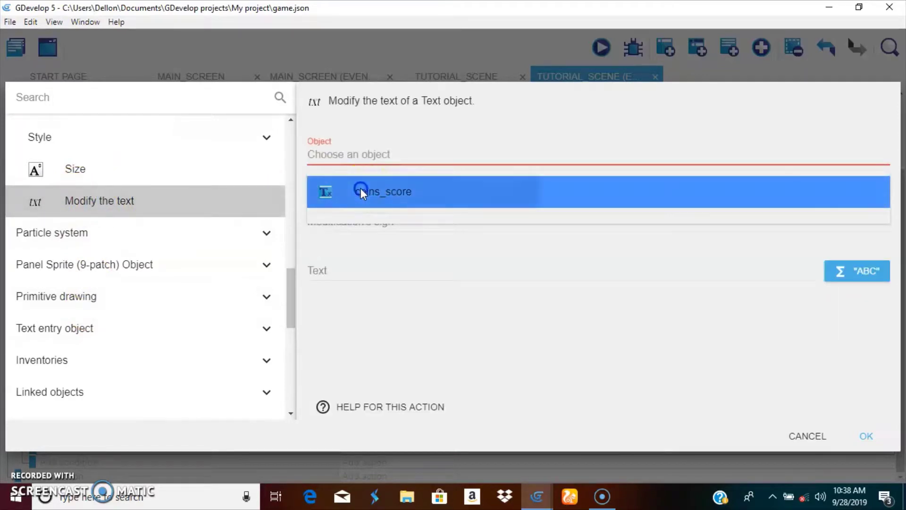
click(361, 190)
click(366, 207)
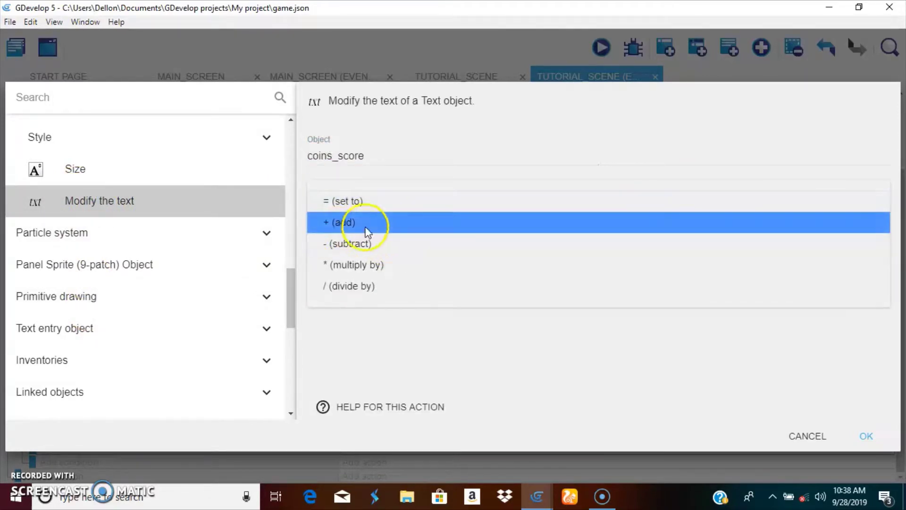
click(355, 202)
Build the text expression GlobalVariableString(coin_score) for the coins_score text and save the action
click(836, 250)
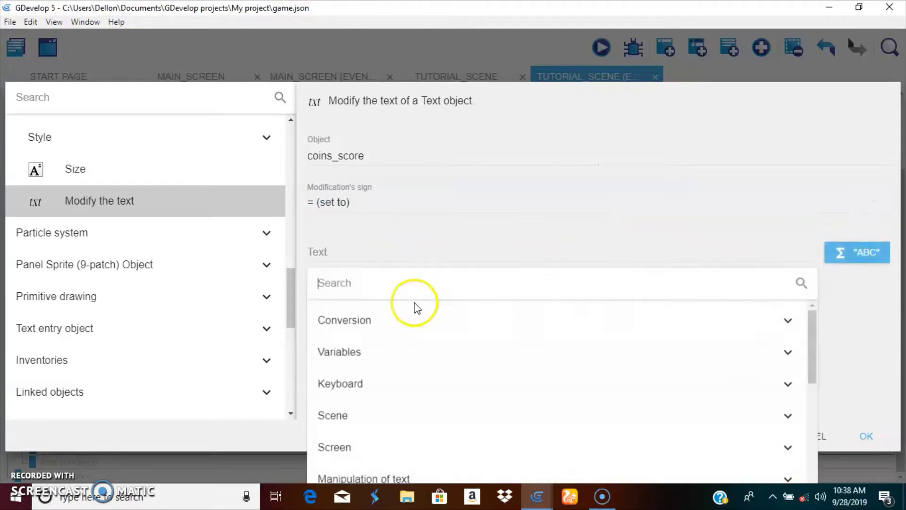
click(378, 320)
click(372, 317)
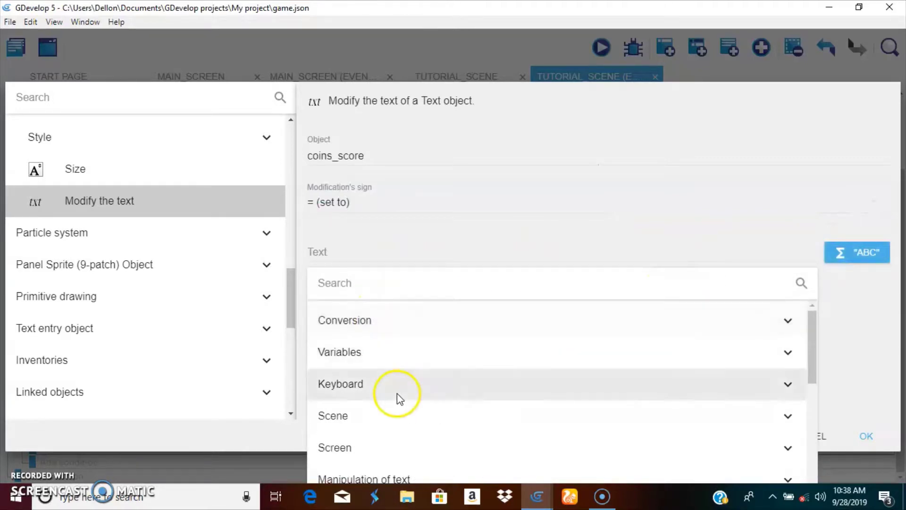
click(356, 352)
click(401, 382)
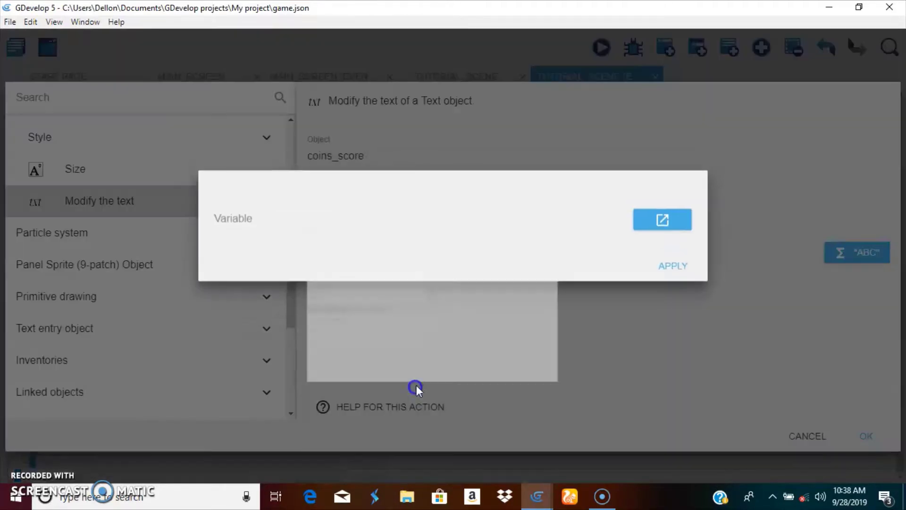
click(264, 231)
click(269, 296)
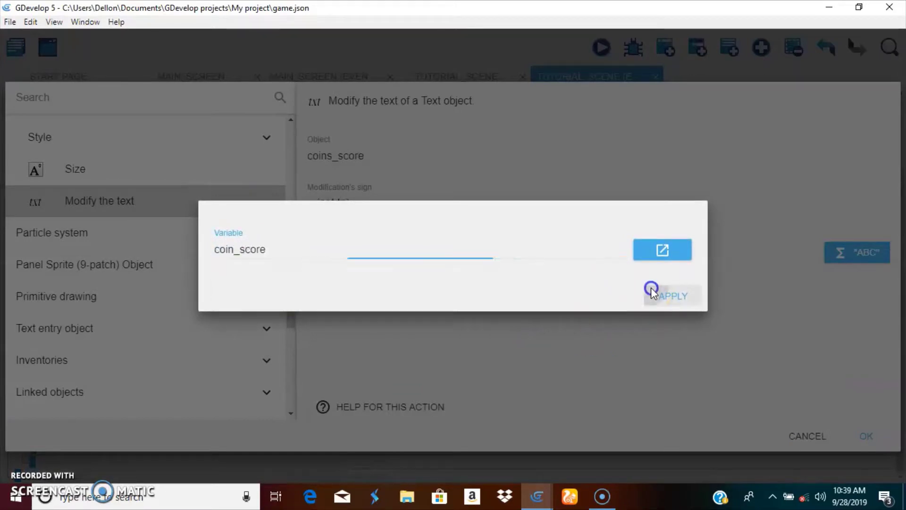
click(670, 294)
click(478, 257)
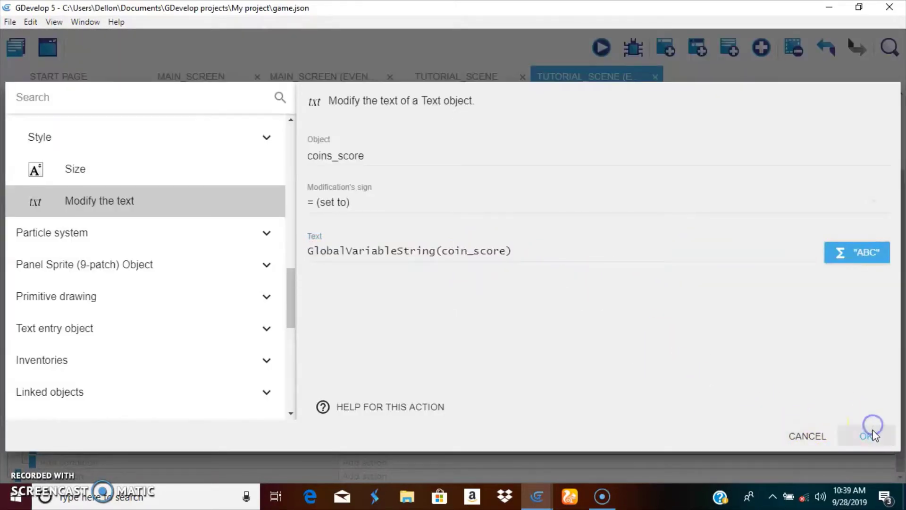
click(871, 435)
Preview the game and move the player over the coin to test the numeric score display
click(603, 49)
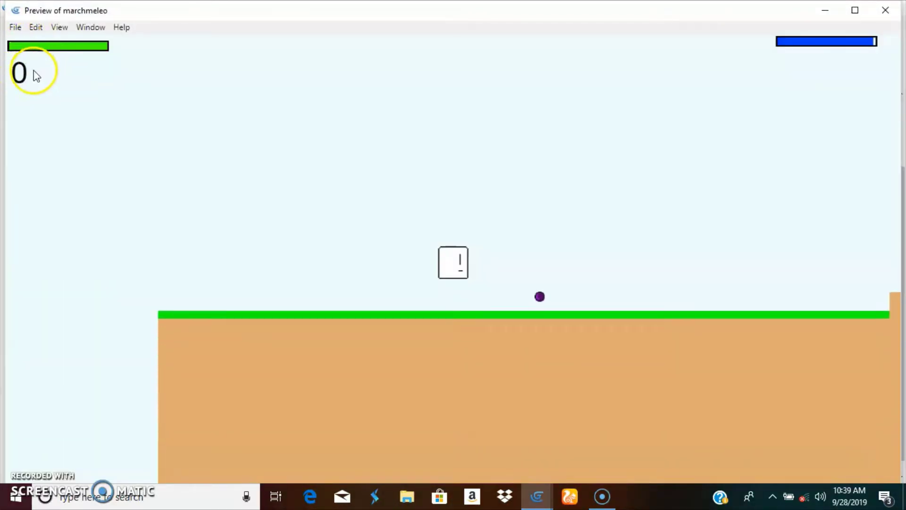
key(Right)
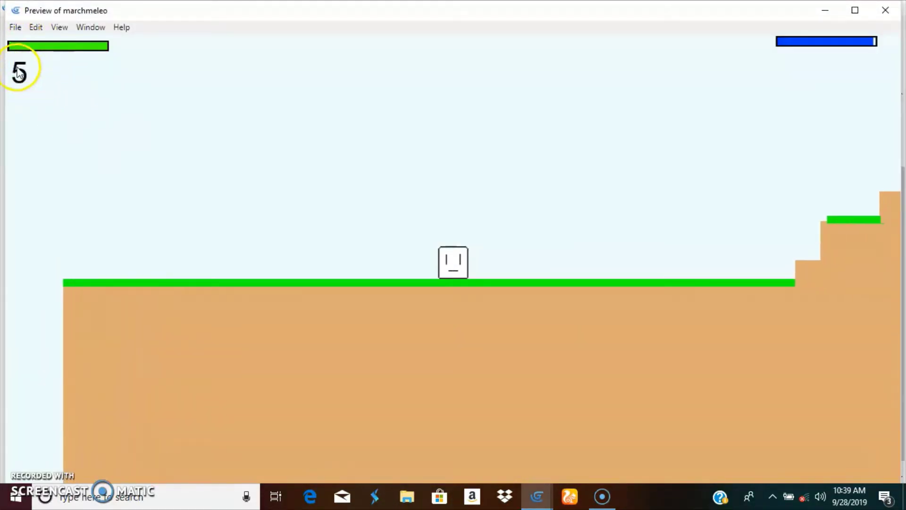
key(Right)
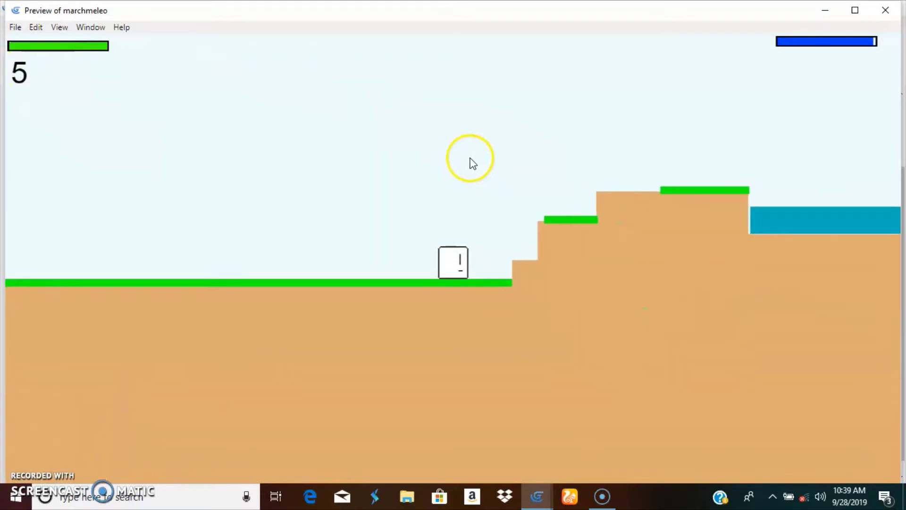
click(885, 10)
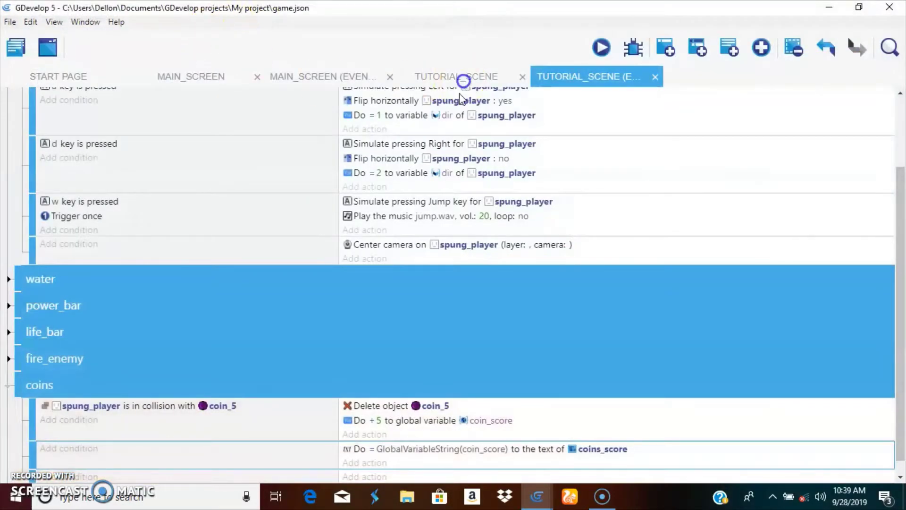
Place three more coin_5 instances above the grass ground near the existing coin in TUTORIAL_SCENE
click(460, 79)
drag(738, 394, 534, 423)
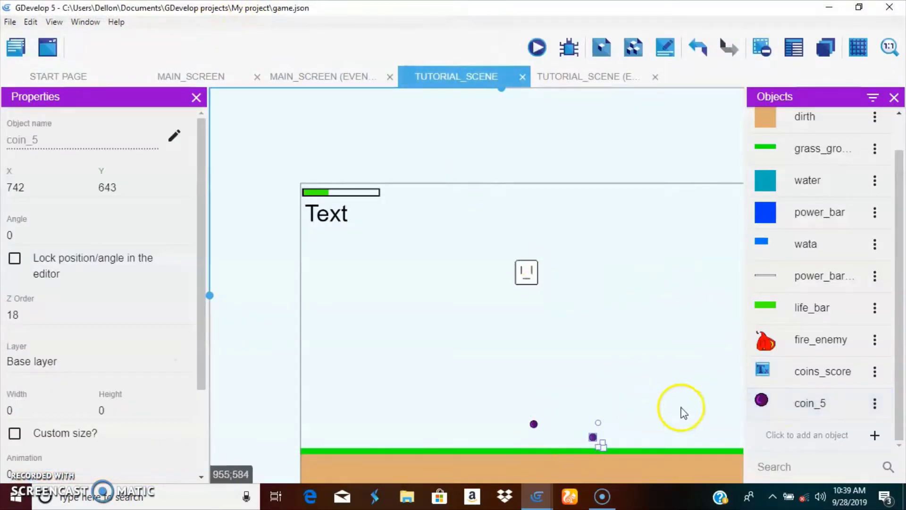
drag(761, 401, 651, 440)
drag(796, 409, 642, 417)
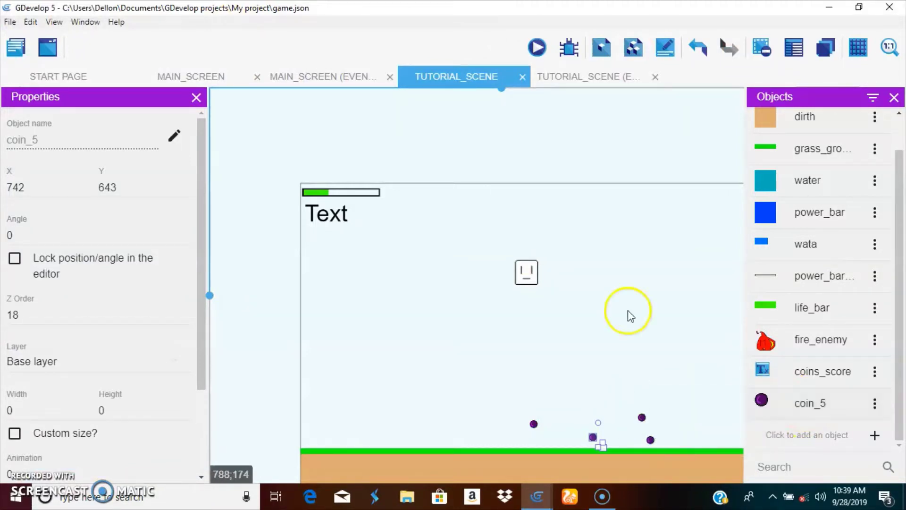
Preview the game and collect all the coins in the scene to test that the score accumulates
click(547, 52)
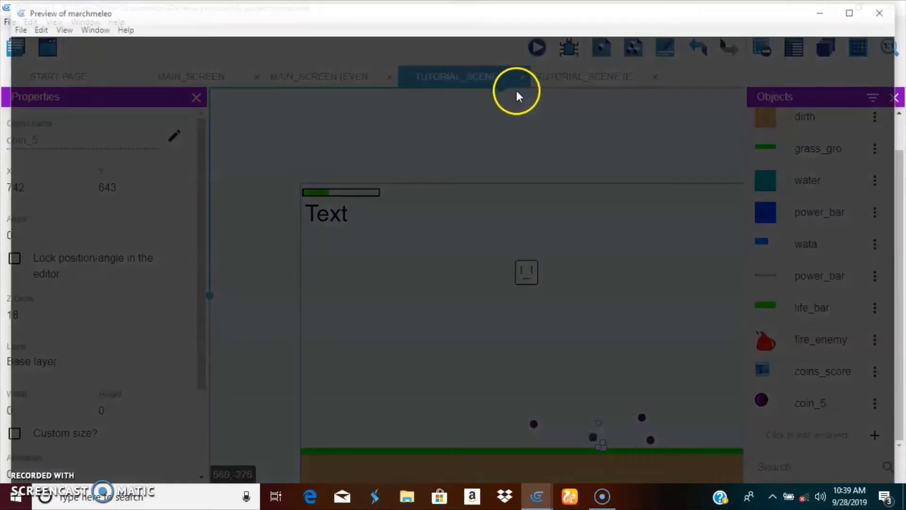
key(Right)
key(Left)
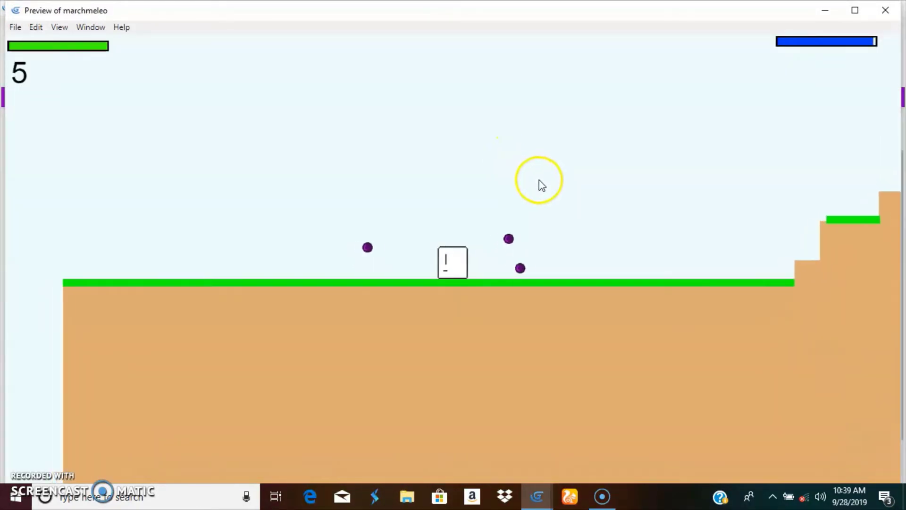
key(Right)
key(Left)
key(Right)
key(Right)
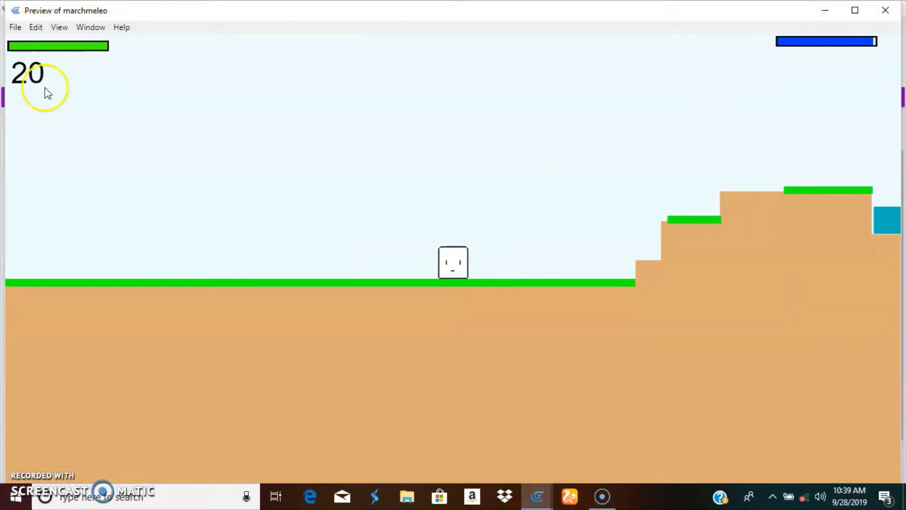
click(885, 10)
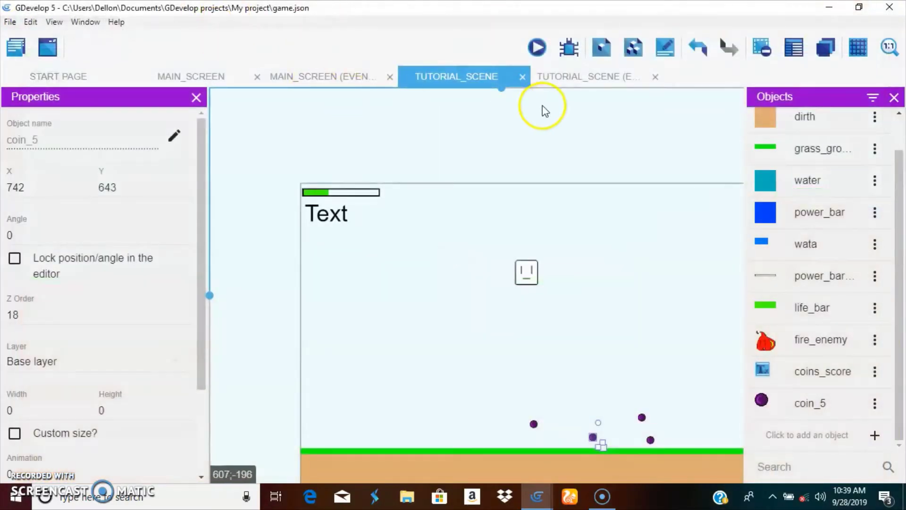
Change the text expression of the coins_score action to "Coin:"+GlobalVariableString(coin_score) and save it
click(569, 78)
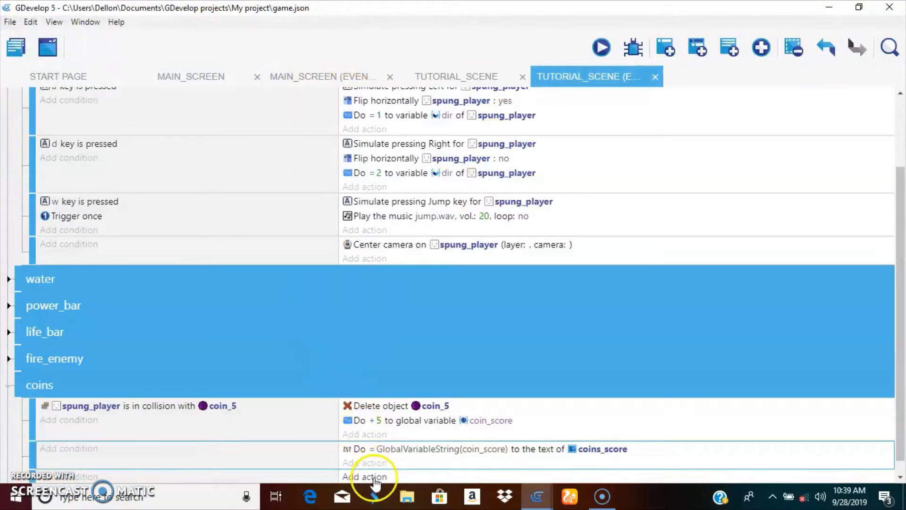
double_click(355, 451)
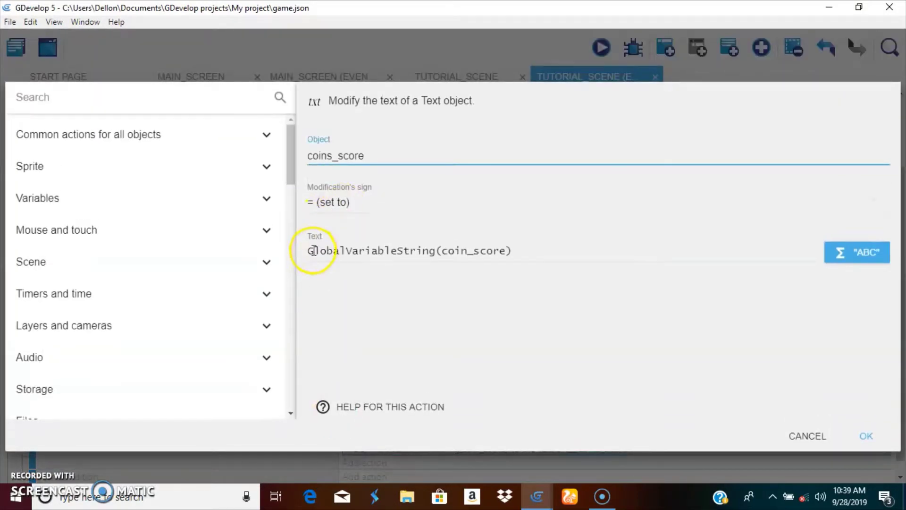
click(308, 253)
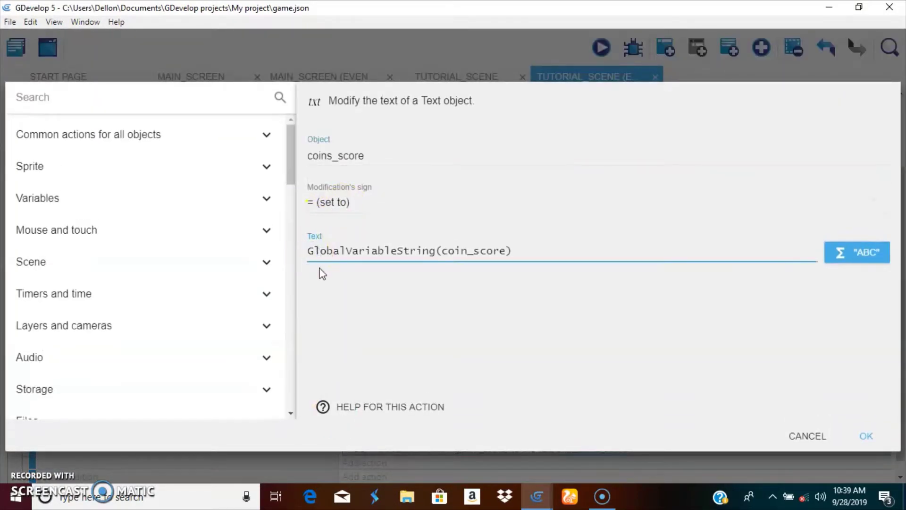
text('')
key(BackSpace)
key(BackSpace)
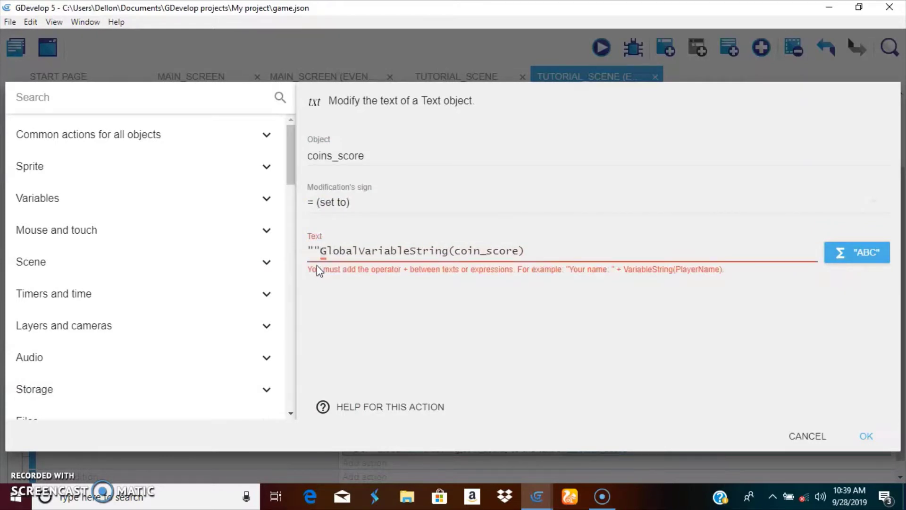
text(+)
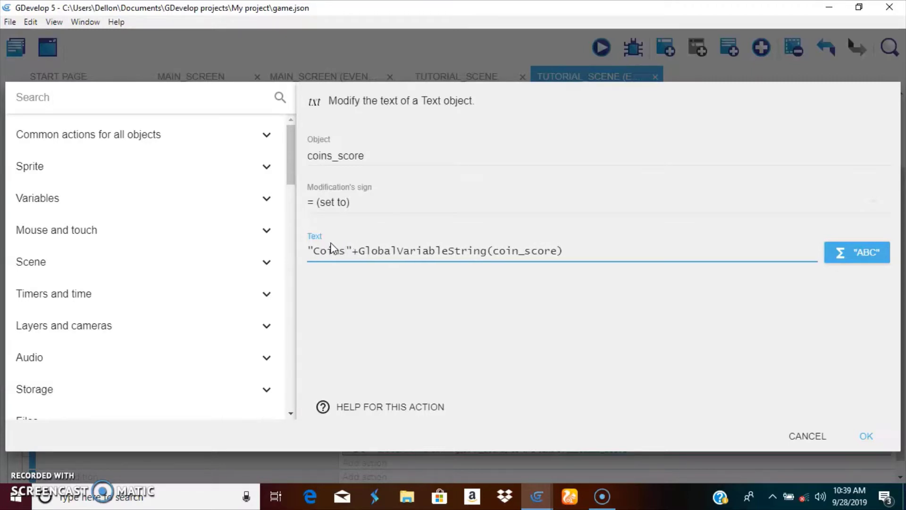
key(BackSpace)
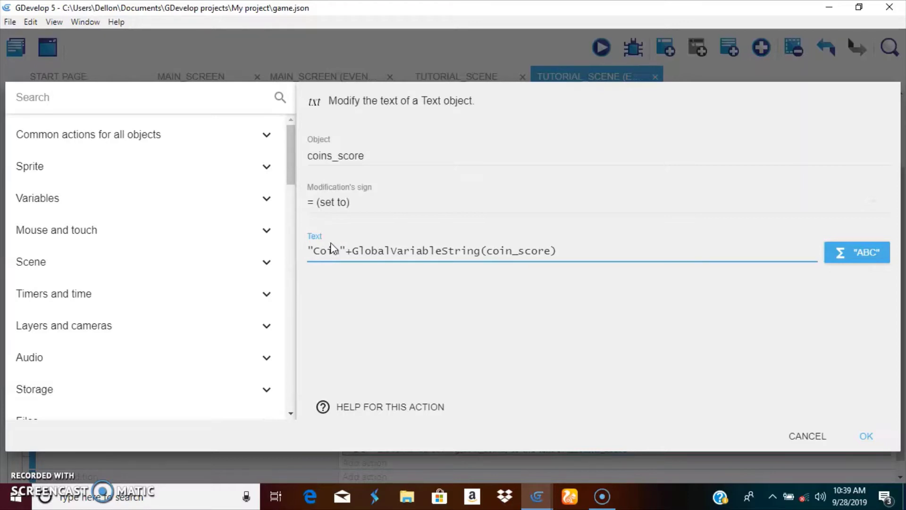
text(:)
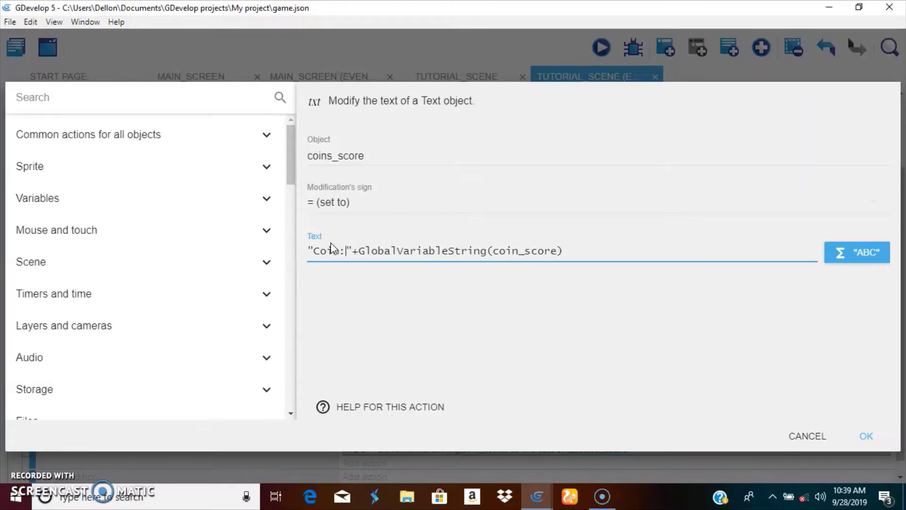
click(866, 435)
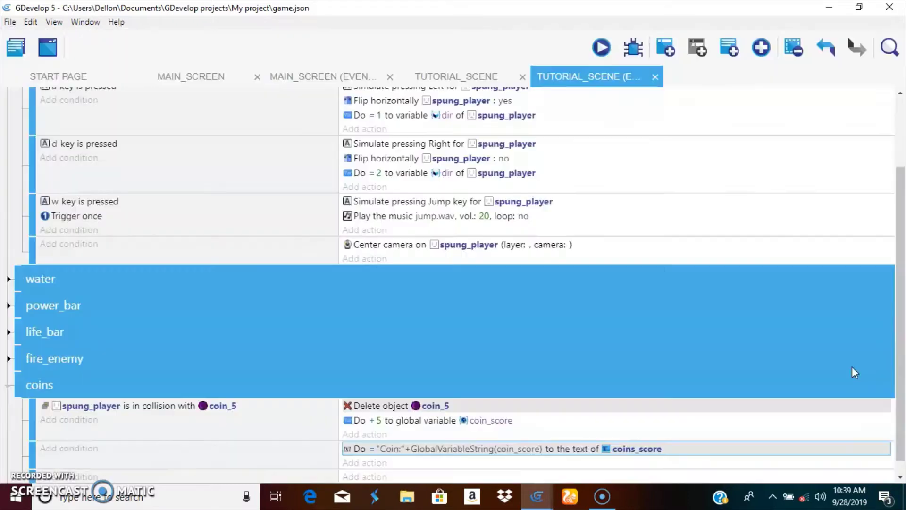
Preview the game and collect every coin to check the score text with its Coin: label
click(603, 47)
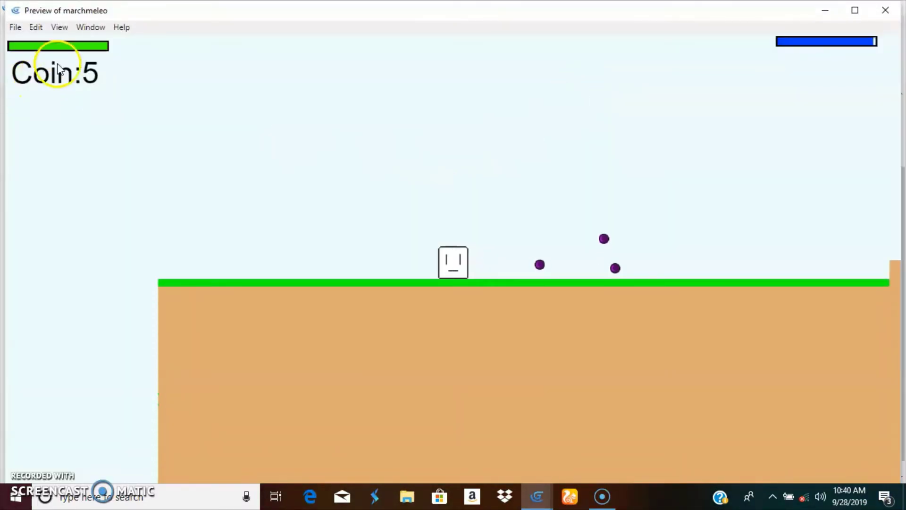
key(Right)
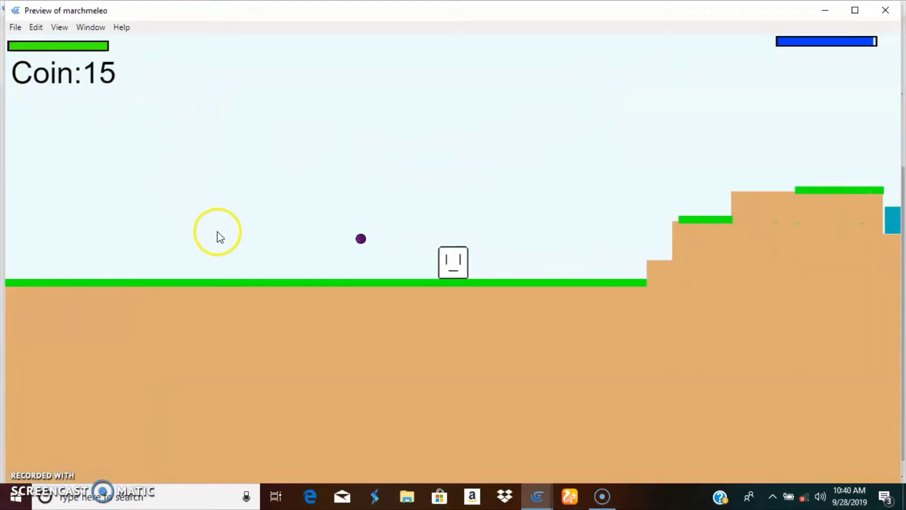
key(Left)
key(space)
key(Right)
key(space)
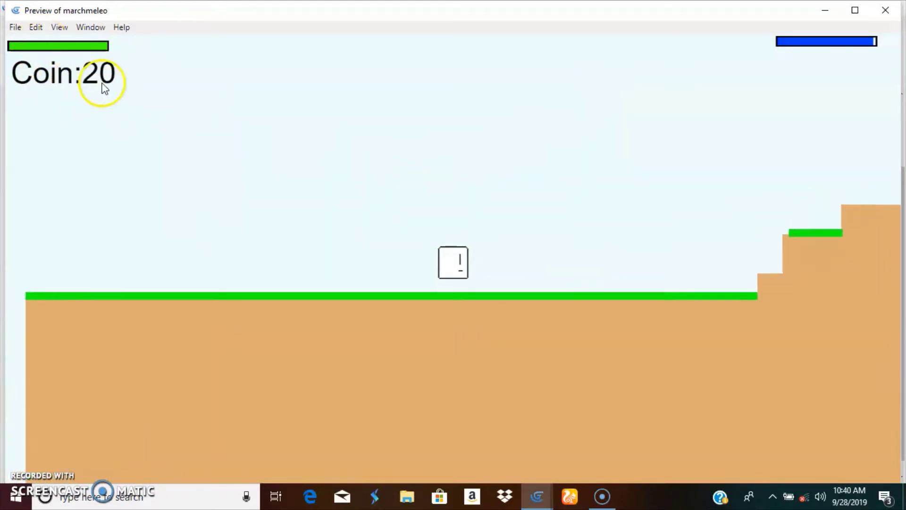
click(886, 10)
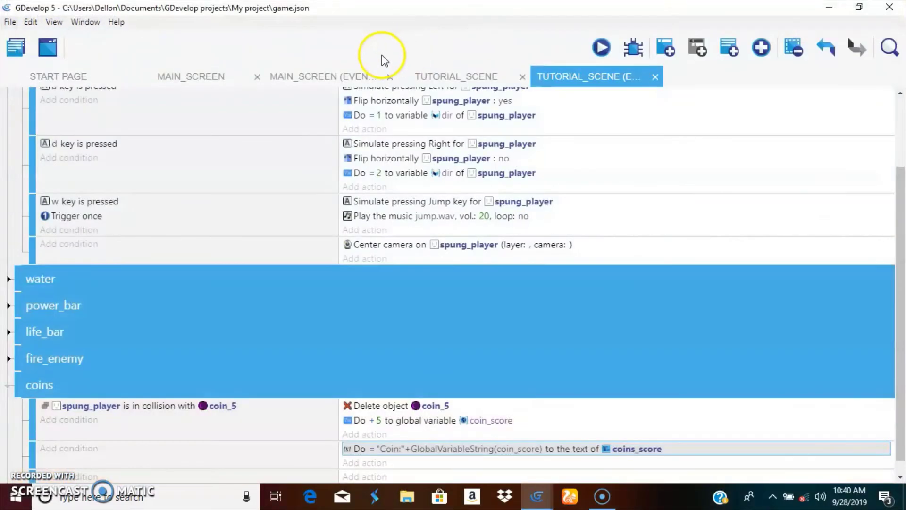
Reduce the text size of the coins_score object in TUTORIAL_SCENE and apply the change
click(487, 78)
click(874, 372)
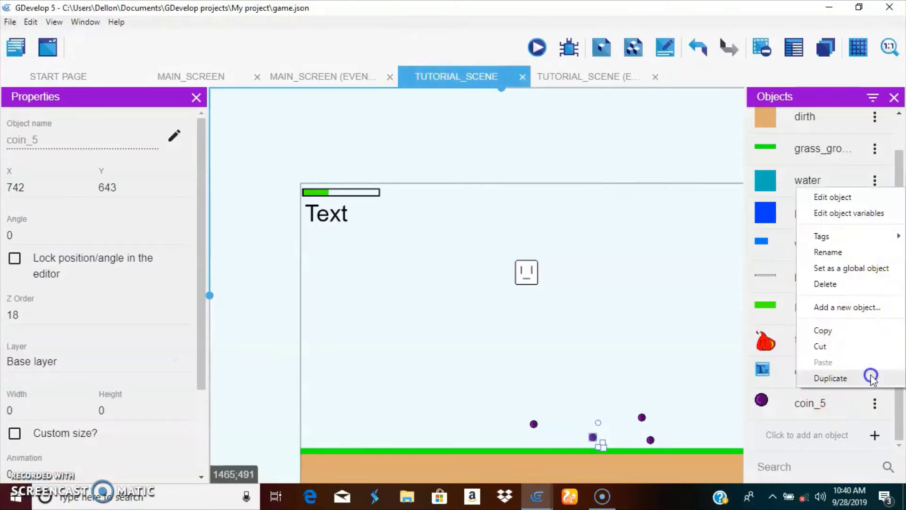
click(833, 197)
double_click(238, 198)
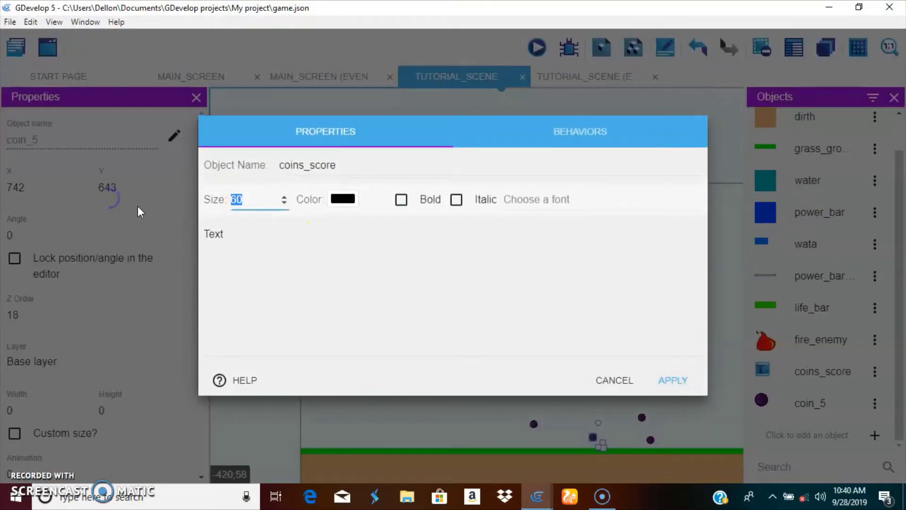
click(672, 380)
Preview the game and collect all the coins to check the resized score text
click(537, 48)
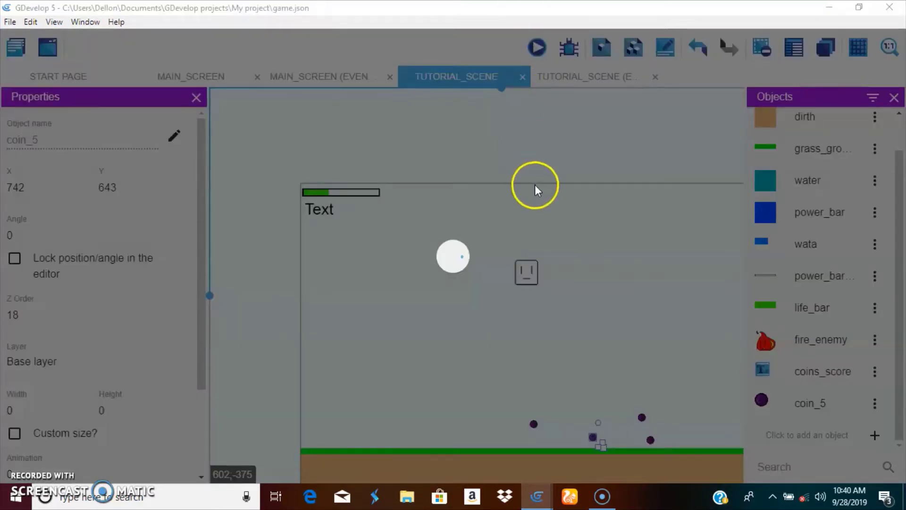
key(Right)
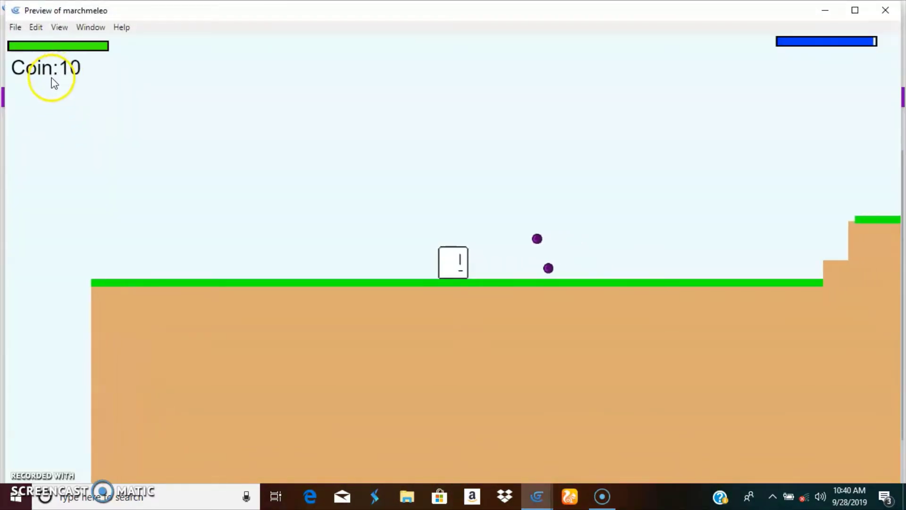
key(space)
key(Left)
key(space)
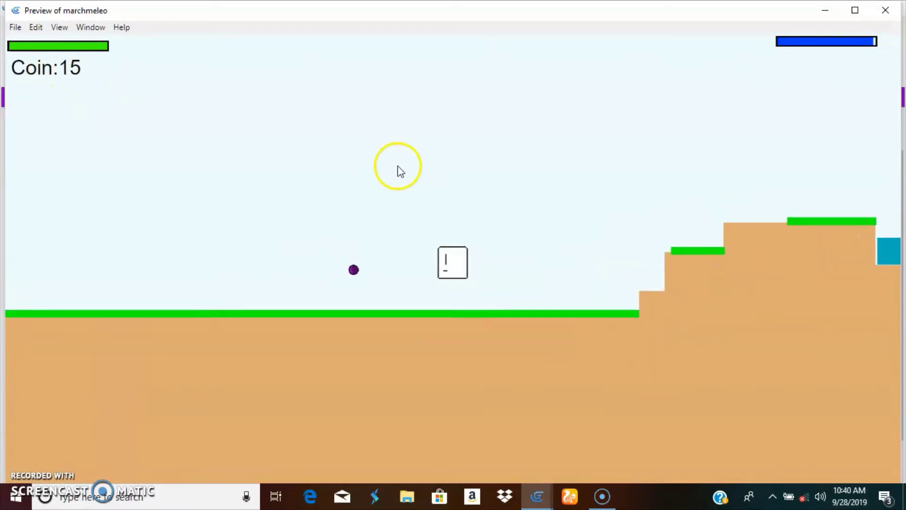
key(Right)
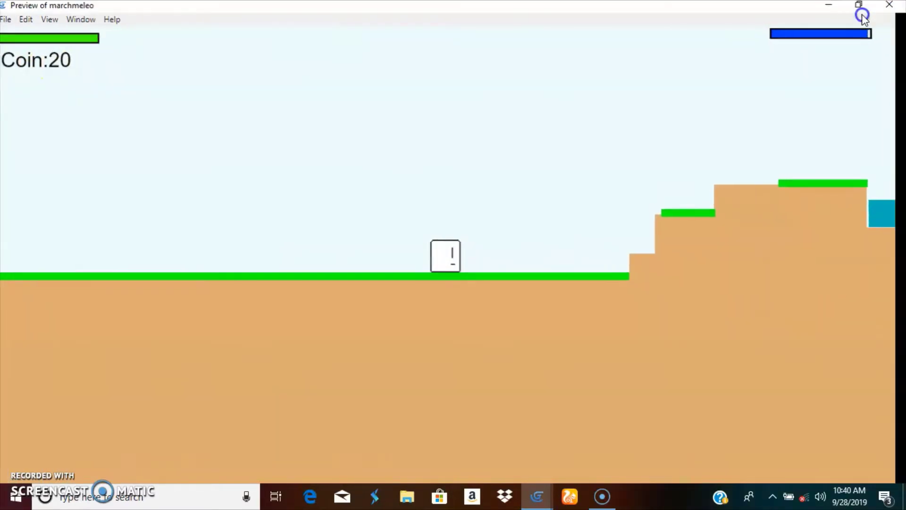
click(885, 10)
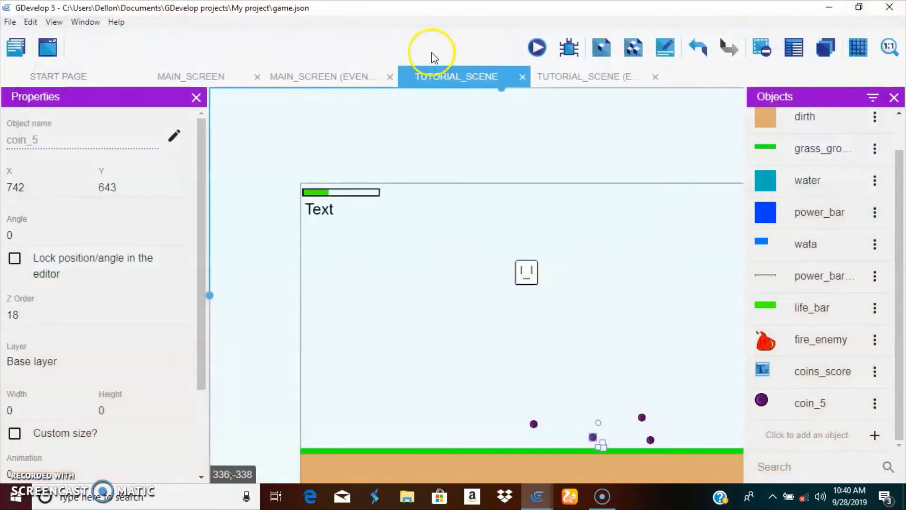
Add a Play a music file action using NewFile.wav, without repeating, to the coin_5 collision event in the TUTORIAL_SCENE events
click(586, 77)
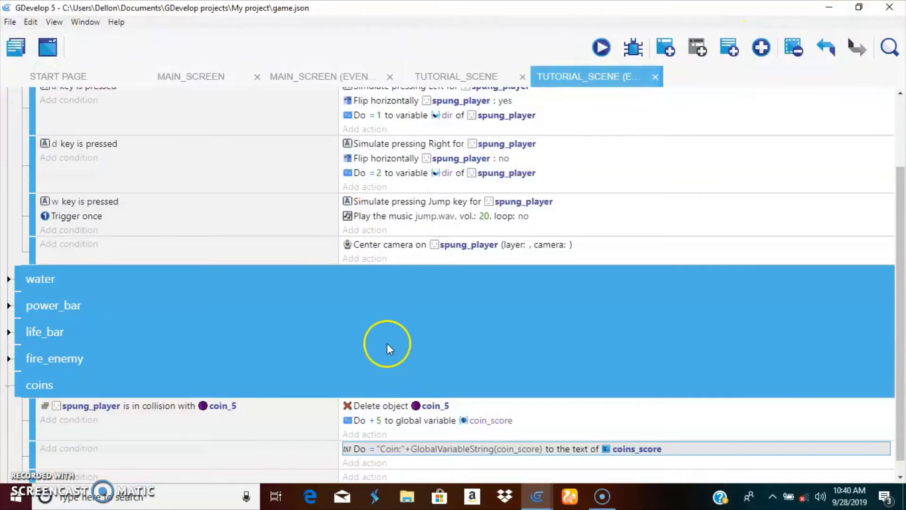
click(362, 433)
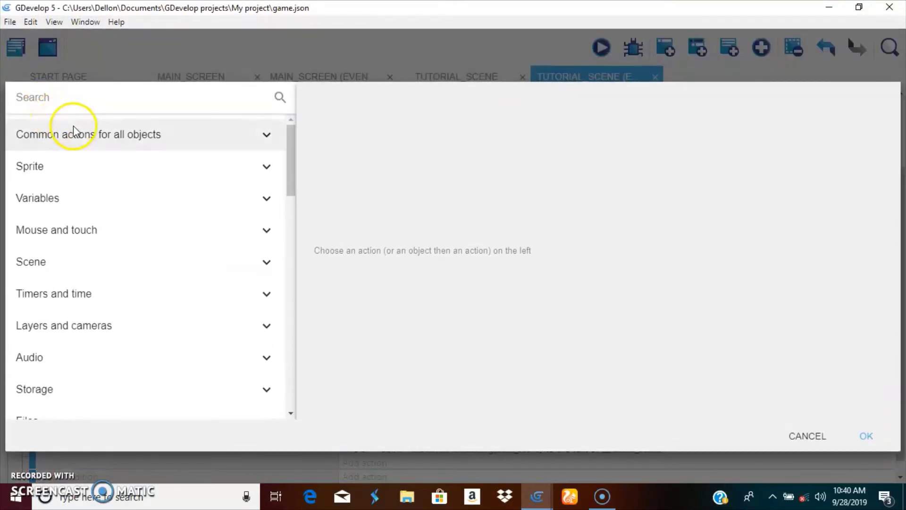
click(32, 352)
scroll(41, 352, down, 3)
click(77, 350)
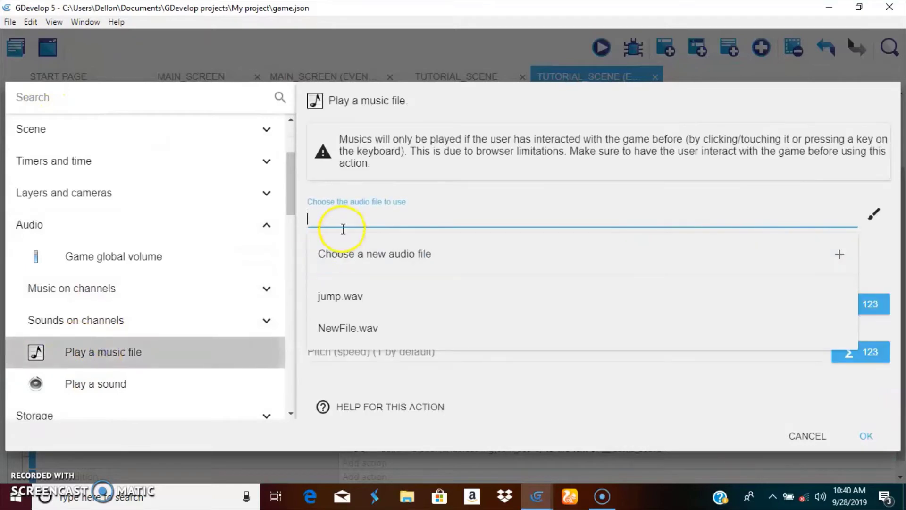
click(357, 328)
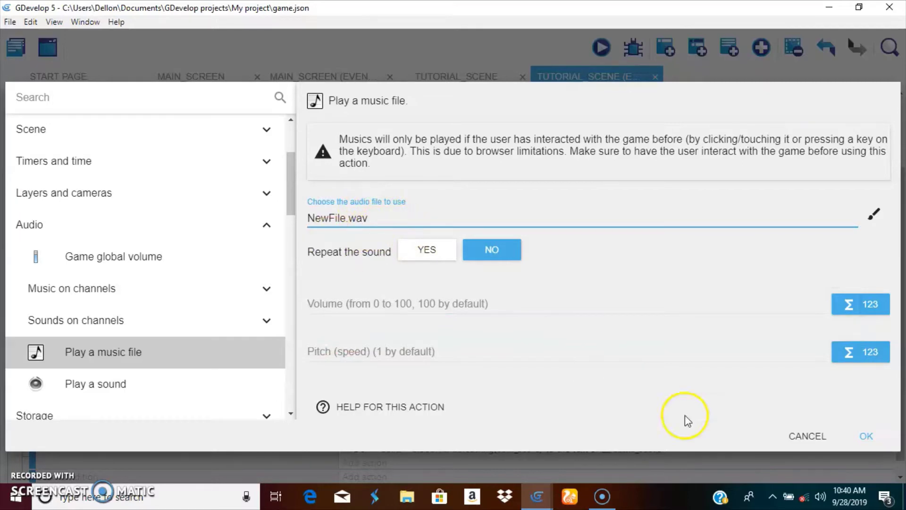
click(857, 434)
Preview the game and collect every coin to test the pickup sound
click(599, 49)
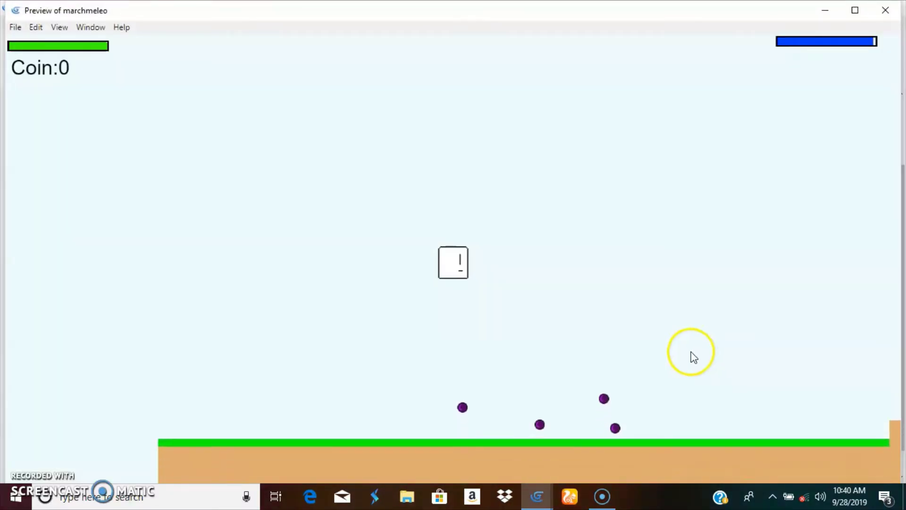
key(Right)
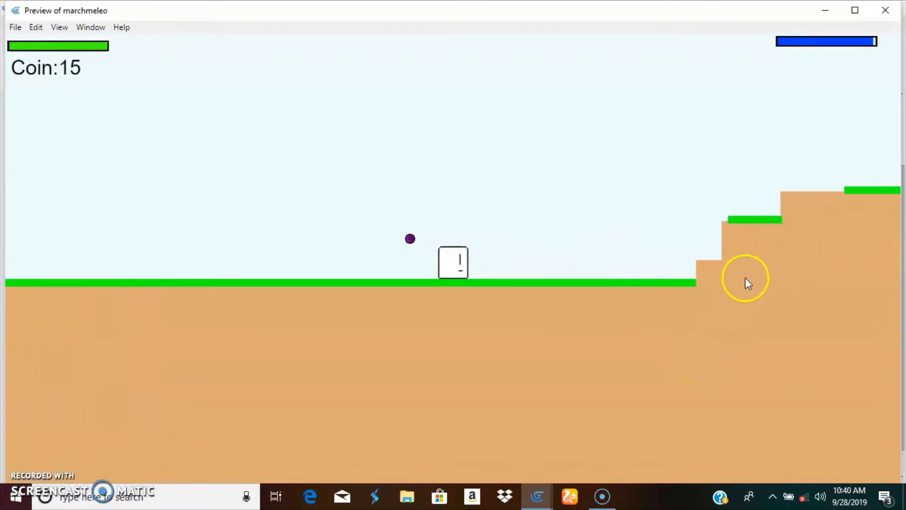
key(Left)
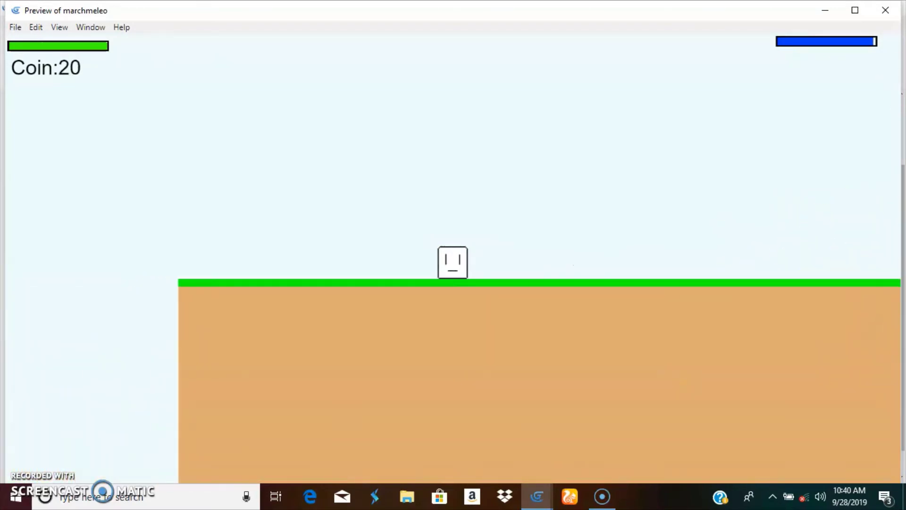
click(885, 10)
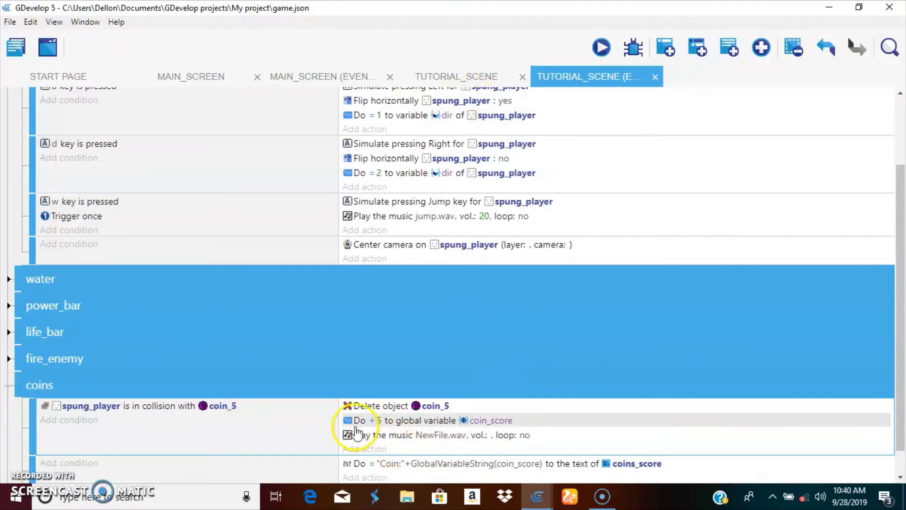
Set the volume of the NewFile.wav music action in the coins event to 15
double_click(354, 432)
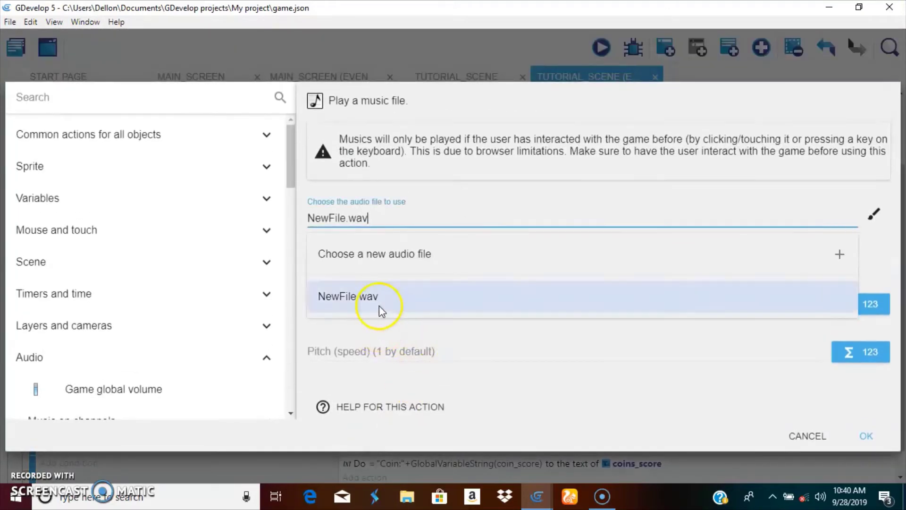
click(385, 343)
click(396, 306)
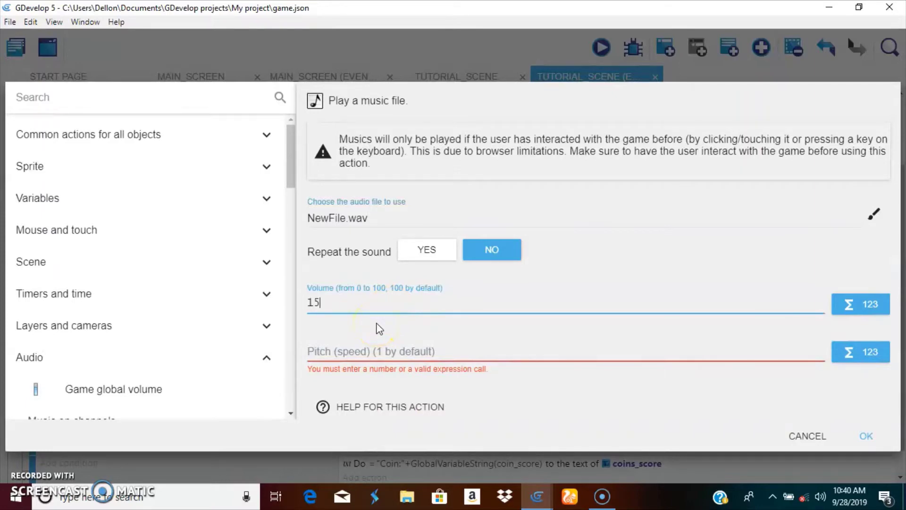
click(867, 436)
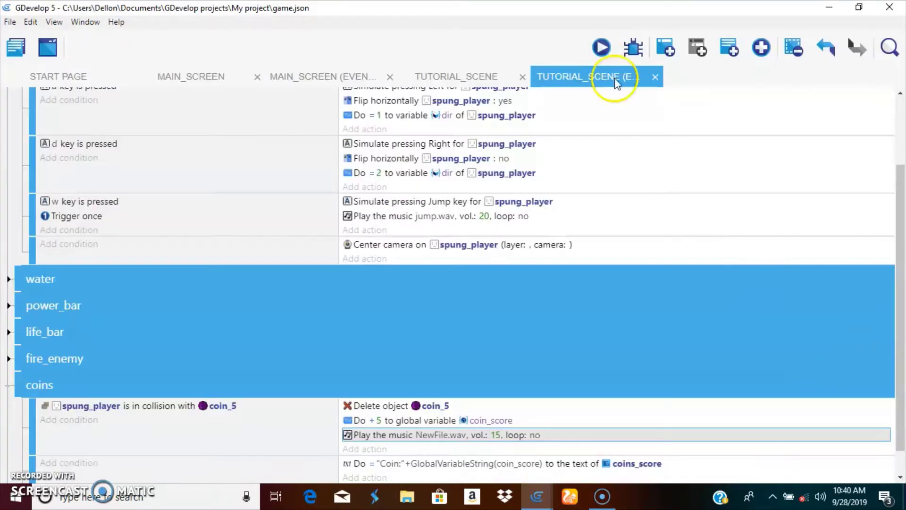
Preview the game and collect the coins to check the pickup sound at its new volume
click(600, 48)
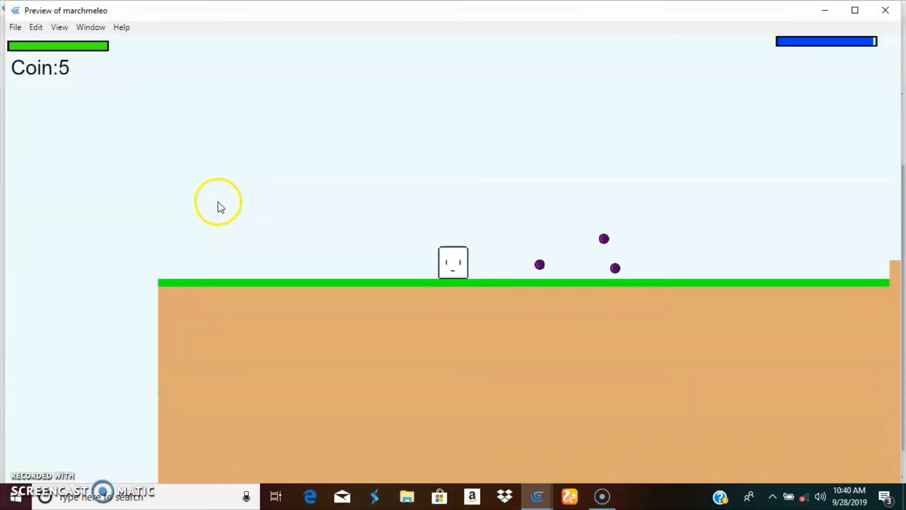
key(Right)
key(Left)
key(space)
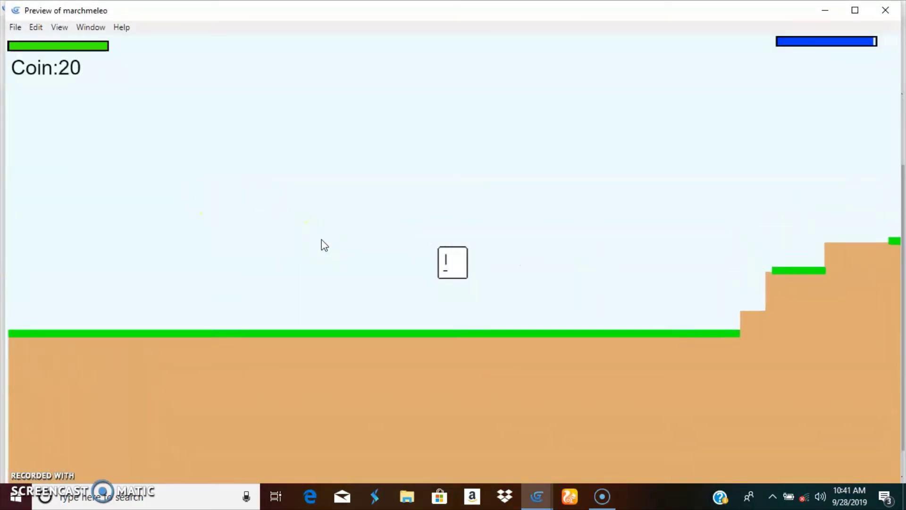
key(Right)
click(891, 22)
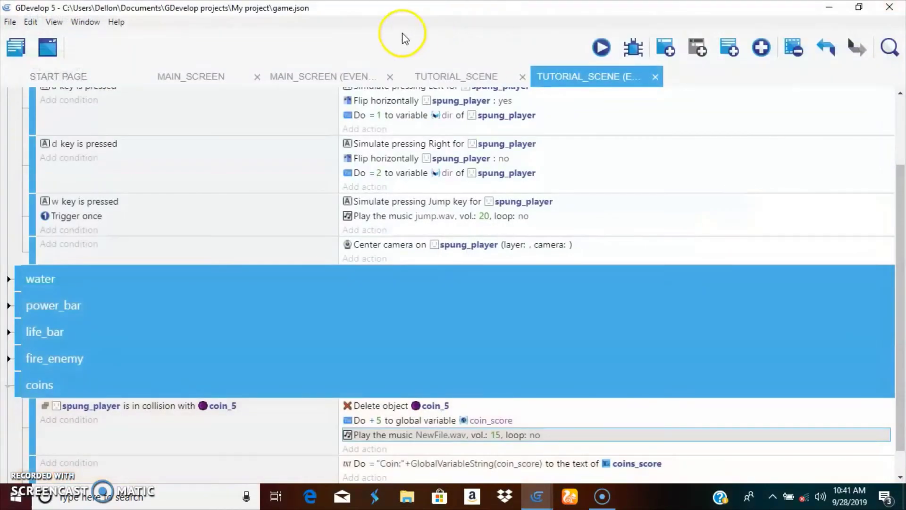
Place six more coin_5 instances in TUTORIAL_SCENE, spread just above the grass ground up to near the dirt steps
click(459, 75)
drag(750, 392, 465, 440)
drag(820, 422, 541, 433)
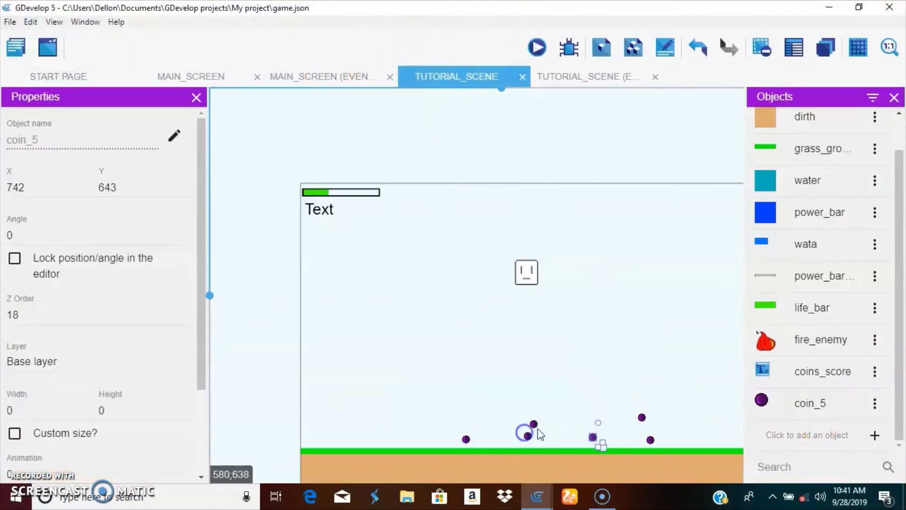
drag(770, 405, 642, 440)
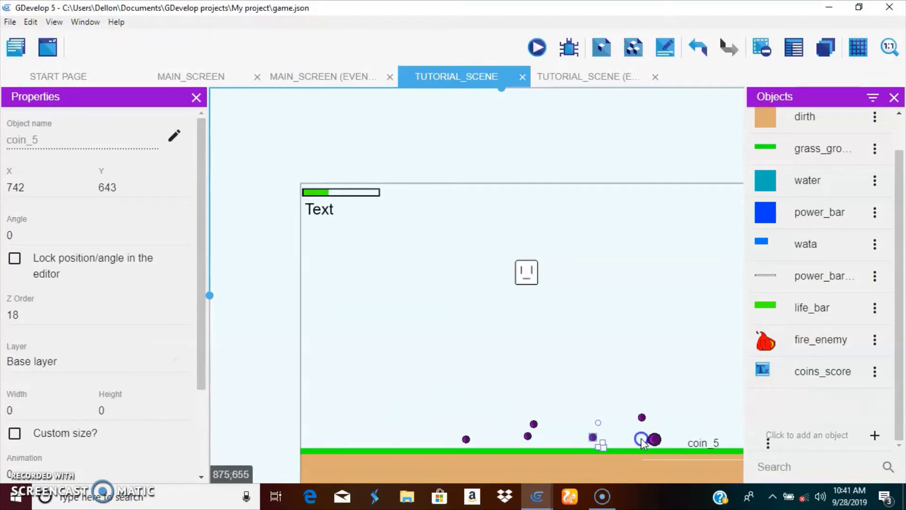
middle_drag(633, 346, 319, 278)
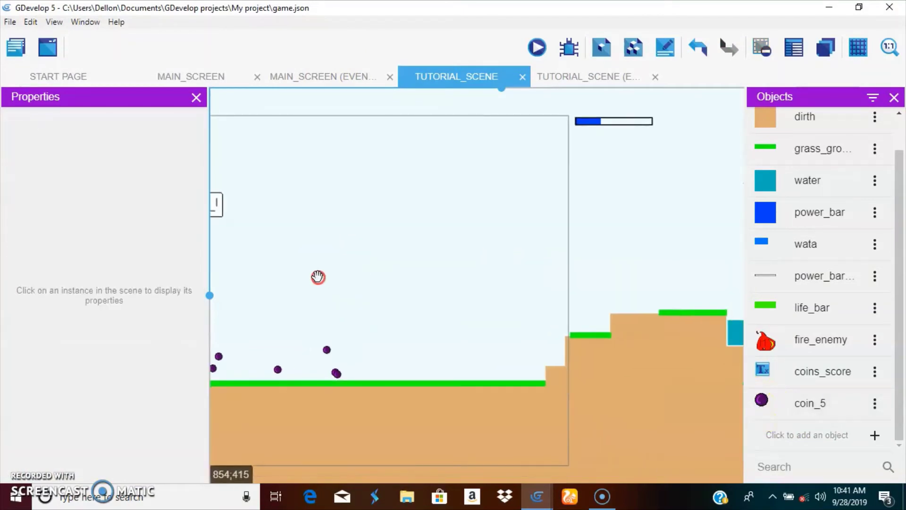
drag(779, 395, 440, 363)
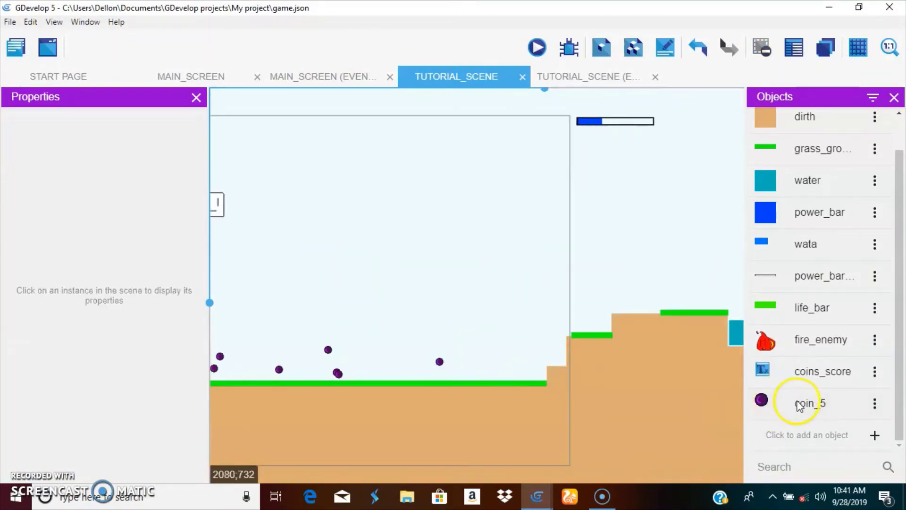
drag(798, 406, 456, 349)
drag(785, 409, 387, 366)
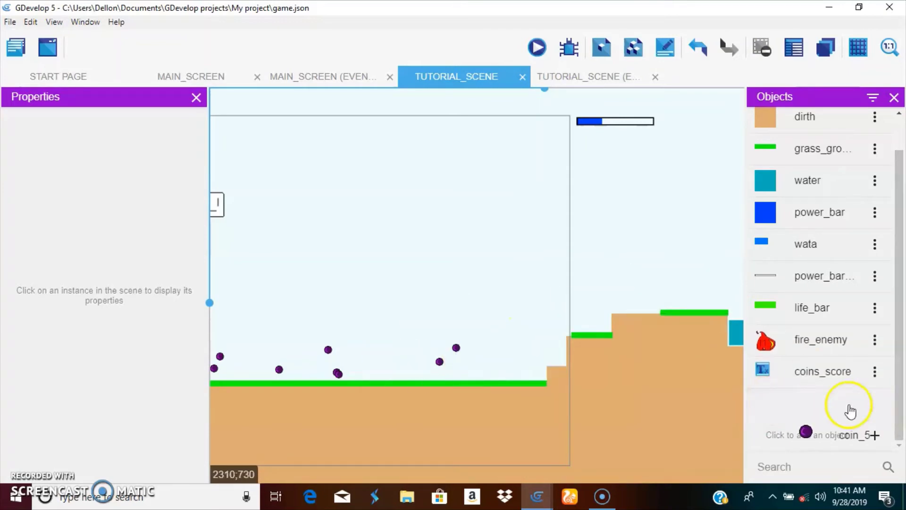
drag(850, 411, 407, 359)
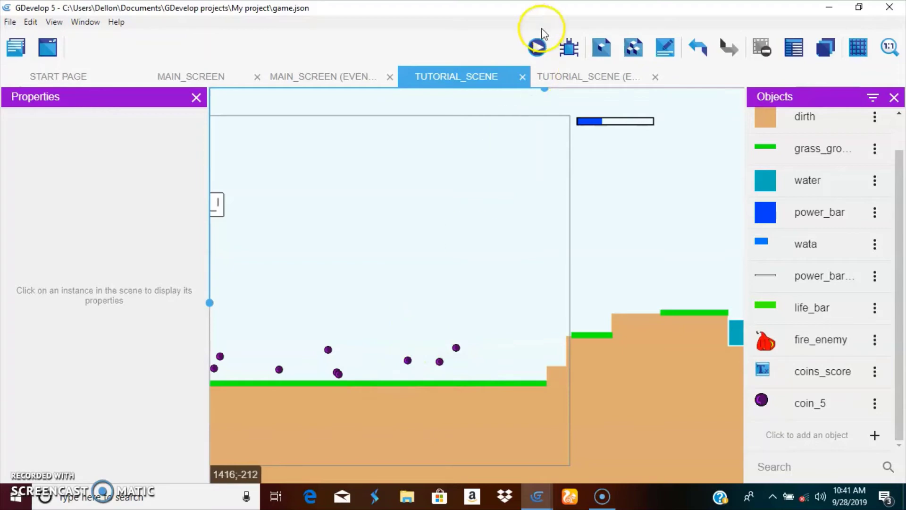
Preview the game and collect the added coins along the grass to test the score and sound
click(538, 46)
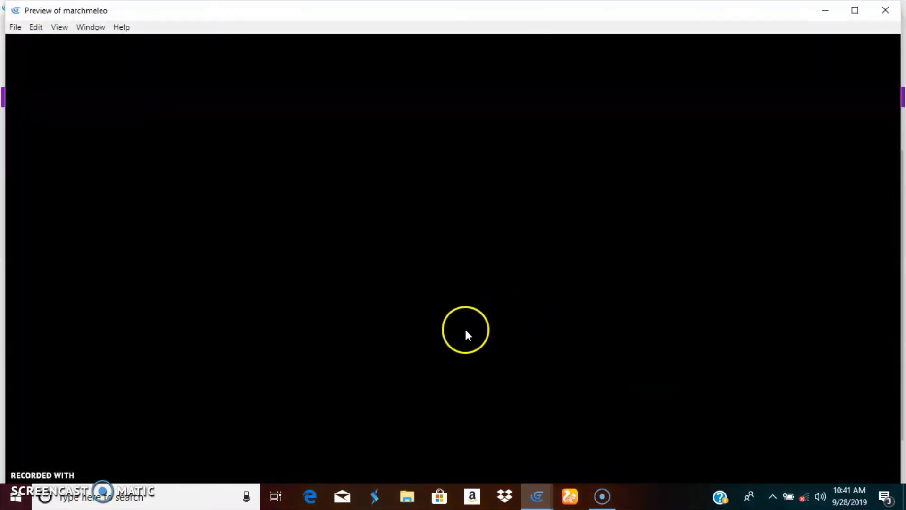
key(Right)
key(Left)
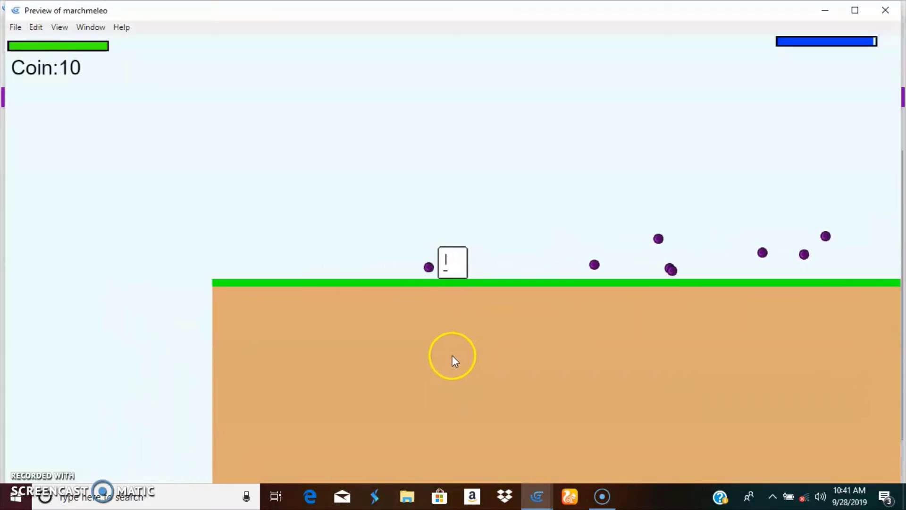
key(Right)
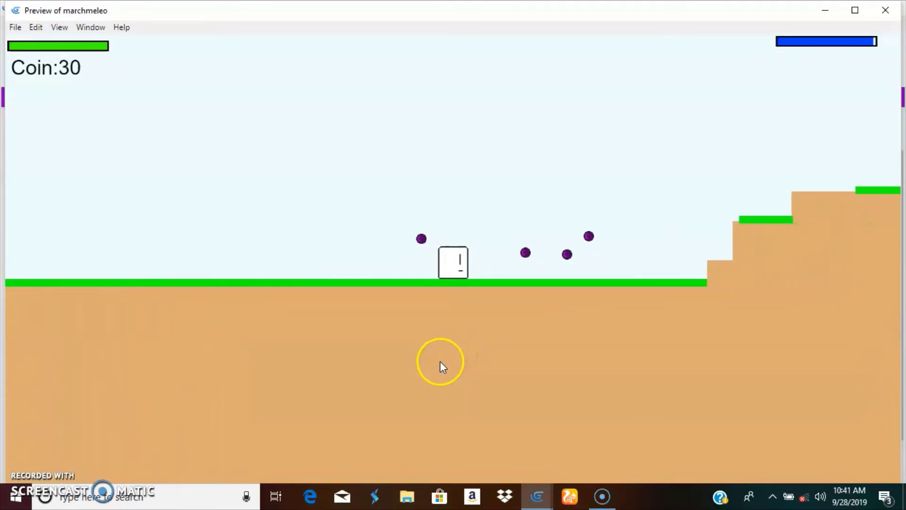
key(Left)
key(space)
key(Right)
key(space)
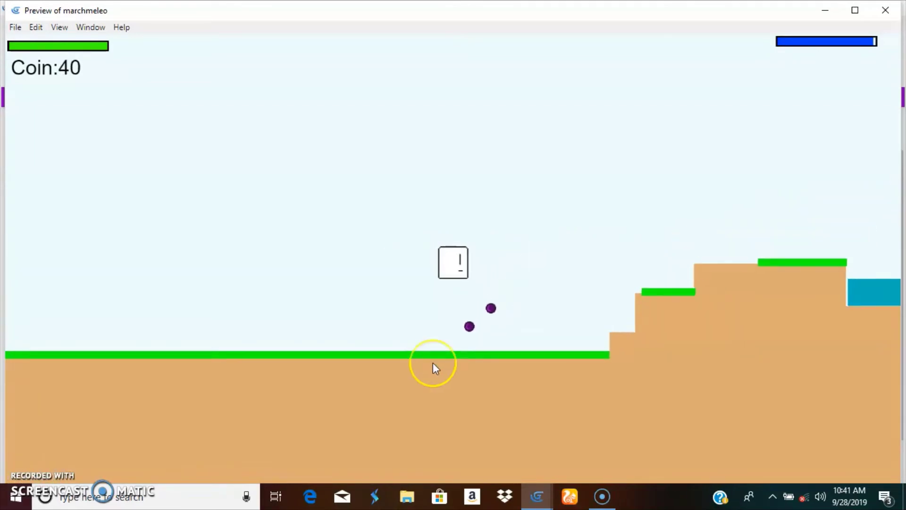
key(Left)
click(885, 10)
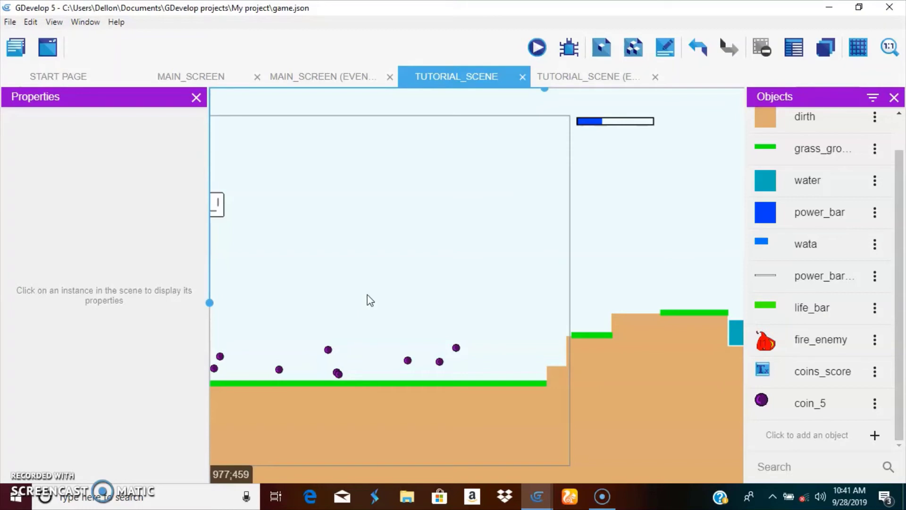
Add a sprite object named coins_gold_10 with an animation that uses the yellow coin image
click(823, 438)
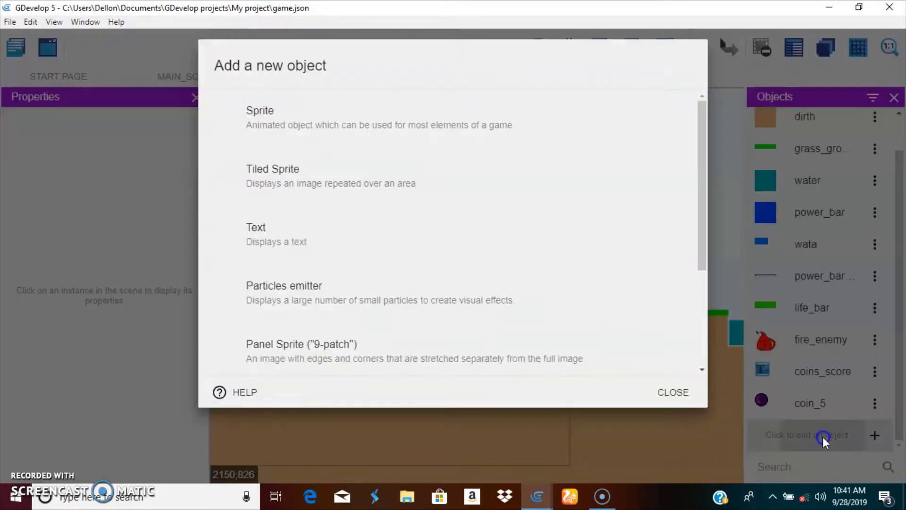
click(330, 120)
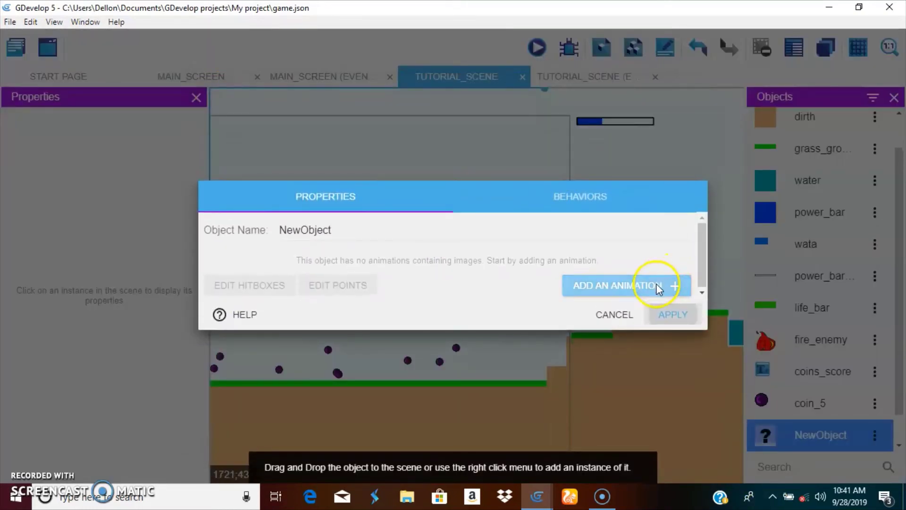
click(659, 289)
click(228, 283)
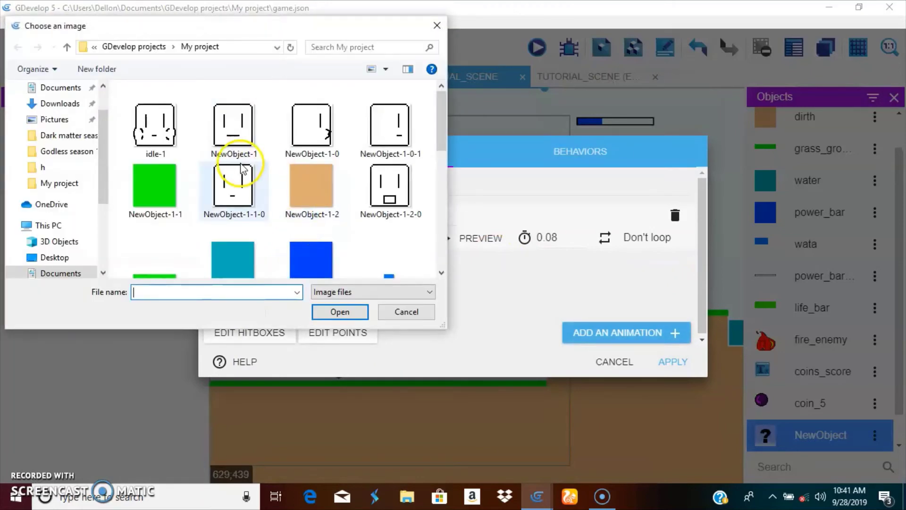
scroll(238, 170, down, 10)
double_click(390, 179)
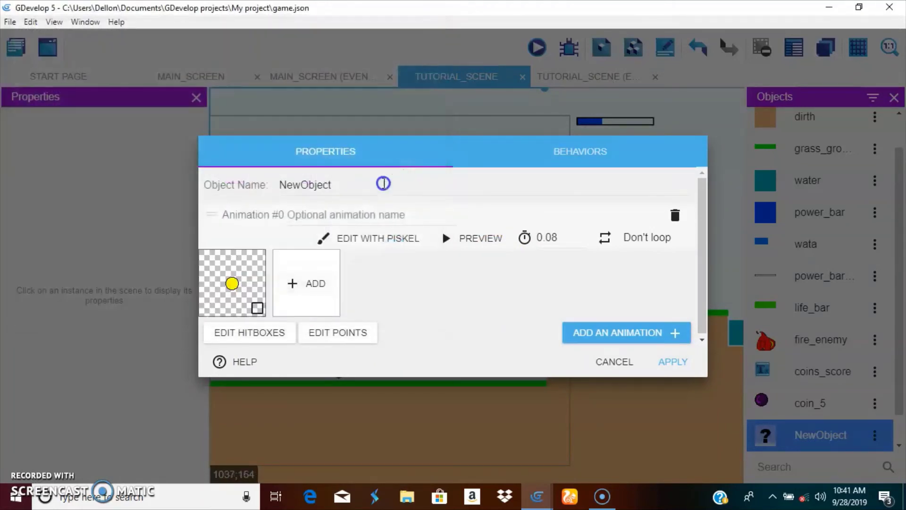
double_click(360, 182)
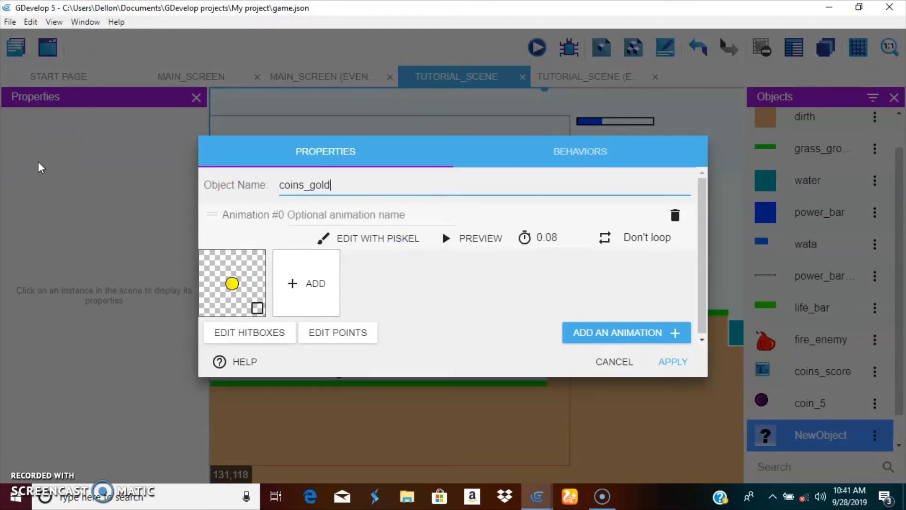
click(672, 361)
Place three coins_gold_10 instances in TUTORIAL_SCENE, spread among the purple coins just above the grass ground
drag(793, 429, 516, 348)
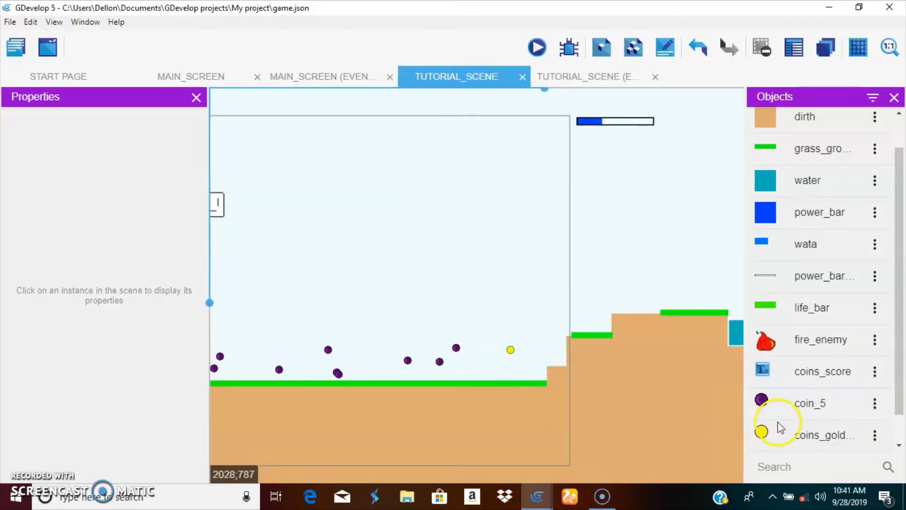
drag(778, 422, 471, 368)
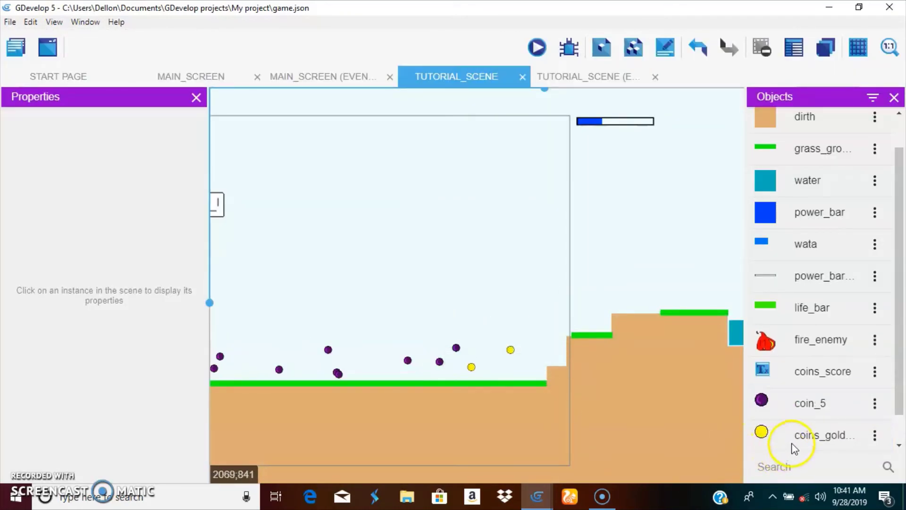
drag(794, 449, 334, 324)
drag(760, 433, 382, 371)
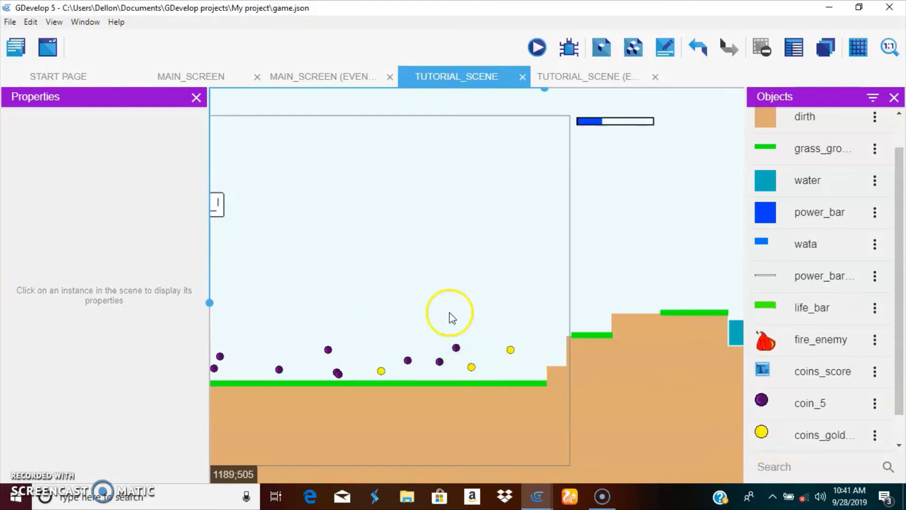
Copy the spung_player and coin_5 collision condition into the empty event at the end of the coins group in the TUTORIAL_SCENE events
click(585, 78)
scroll(125, 356, down, 1)
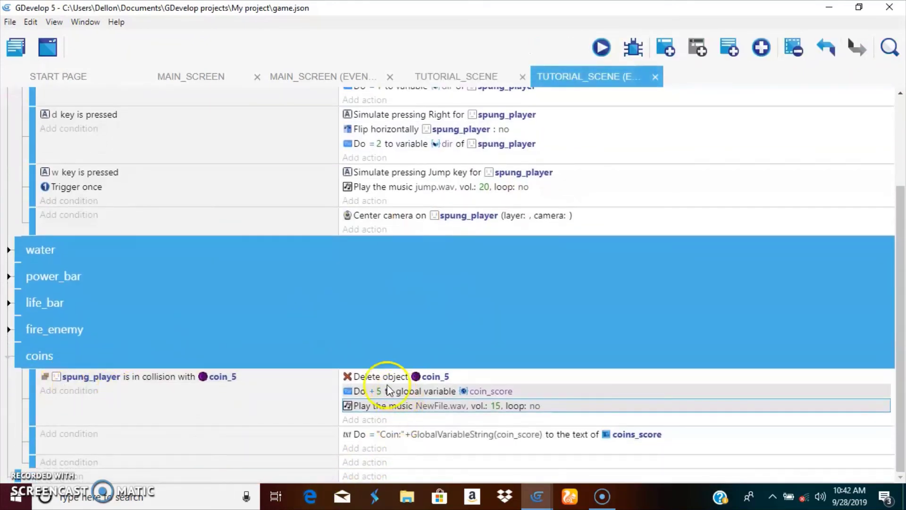
right_click(169, 376)
click(188, 260)
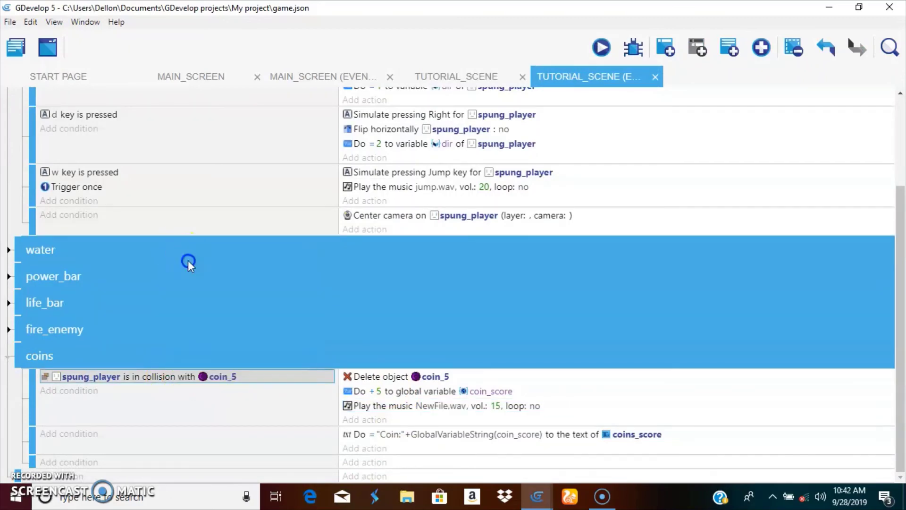
right_click(99, 460)
click(125, 416)
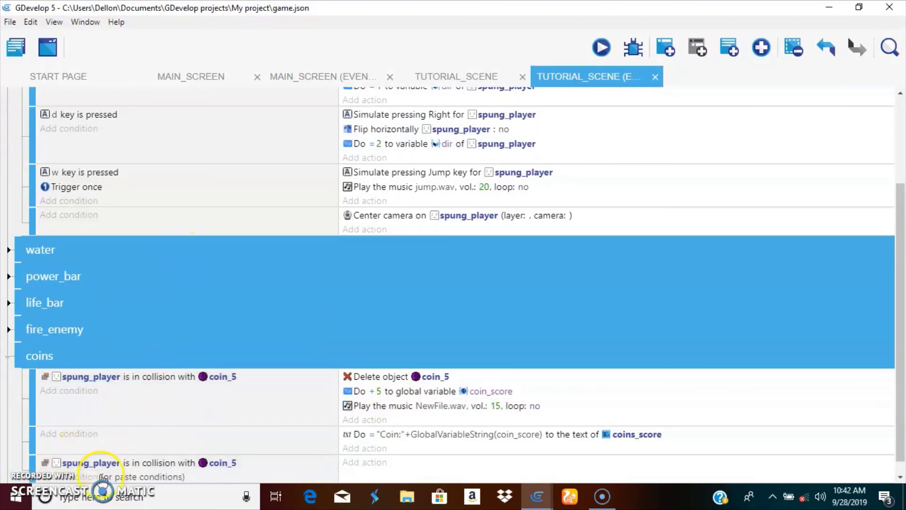
Change the second object of the copied collision condition to coins_gold_10
click(146, 465)
key(Tab)
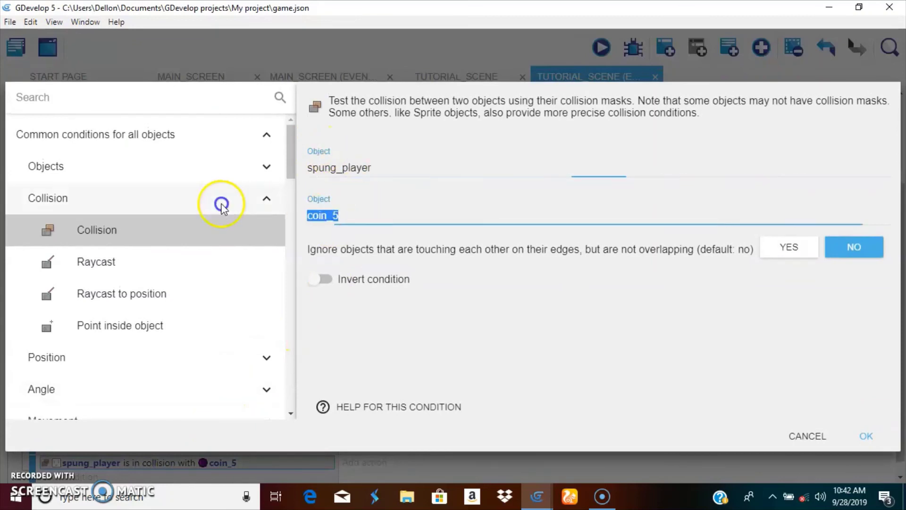
key(BackSpace)
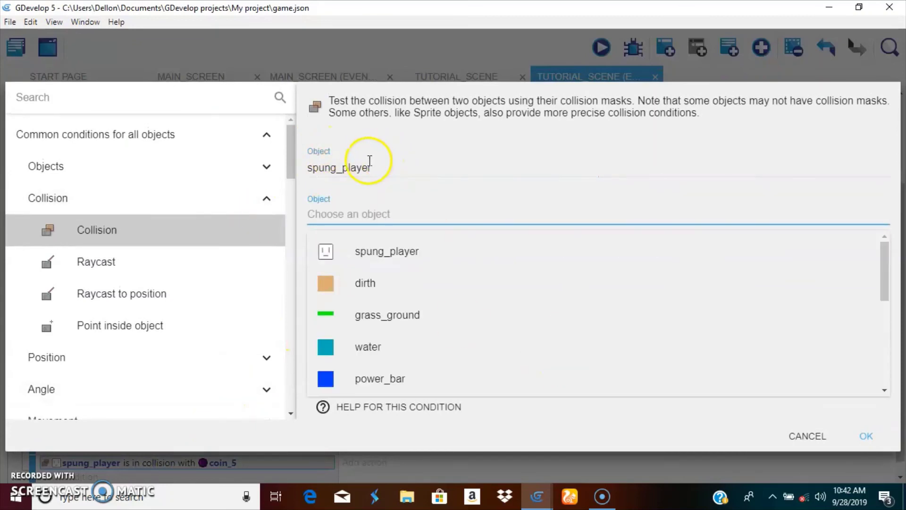
scroll(396, 331, down, 3)
click(639, 383)
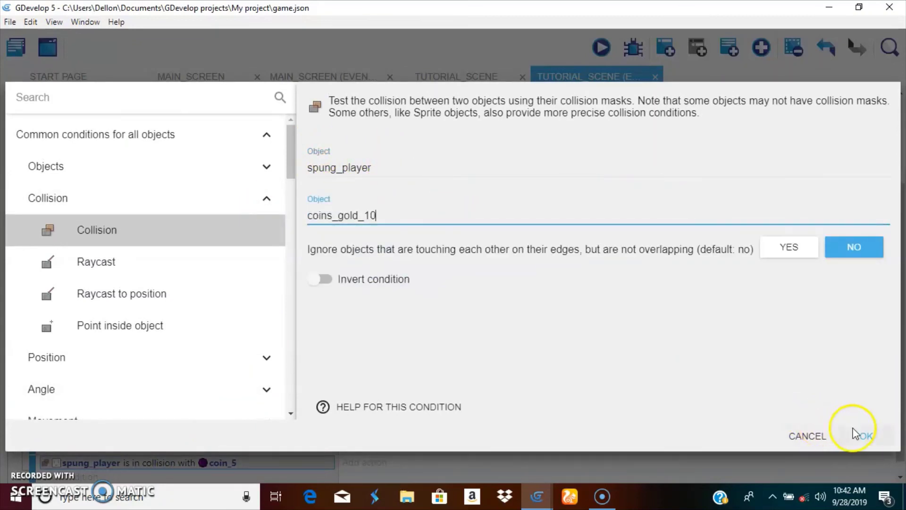
click(865, 436)
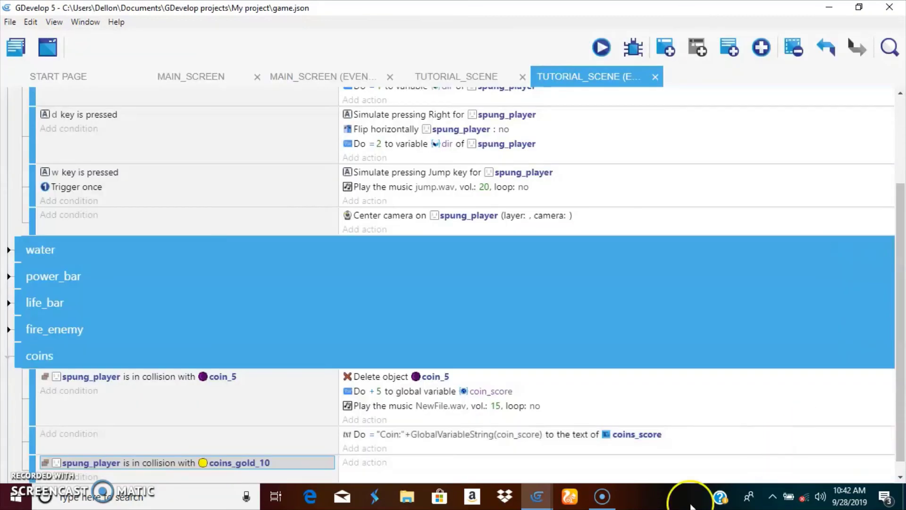
Copy the delete coin_5 action and the coin_score add action from the coin_5 event into the coins_gold_10 event
right_click(381, 376)
click(425, 275)
right_click(380, 460)
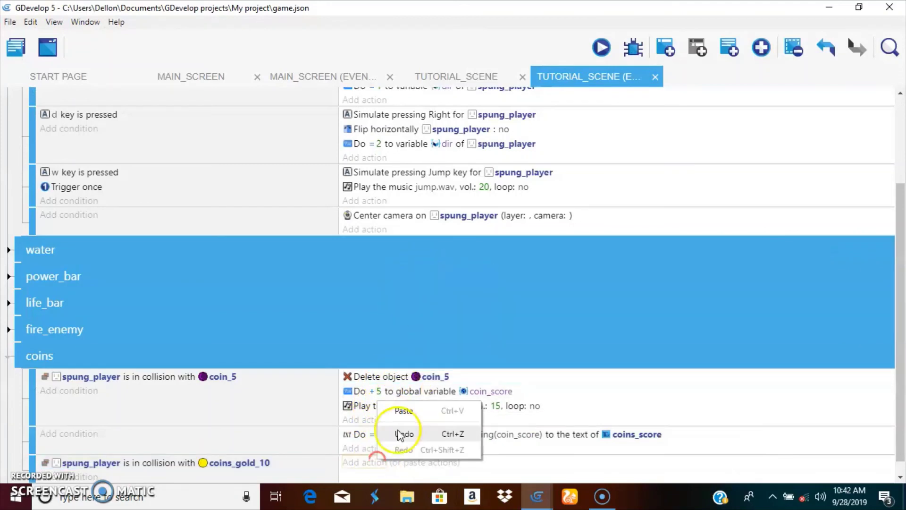
click(407, 409)
right_click(415, 395)
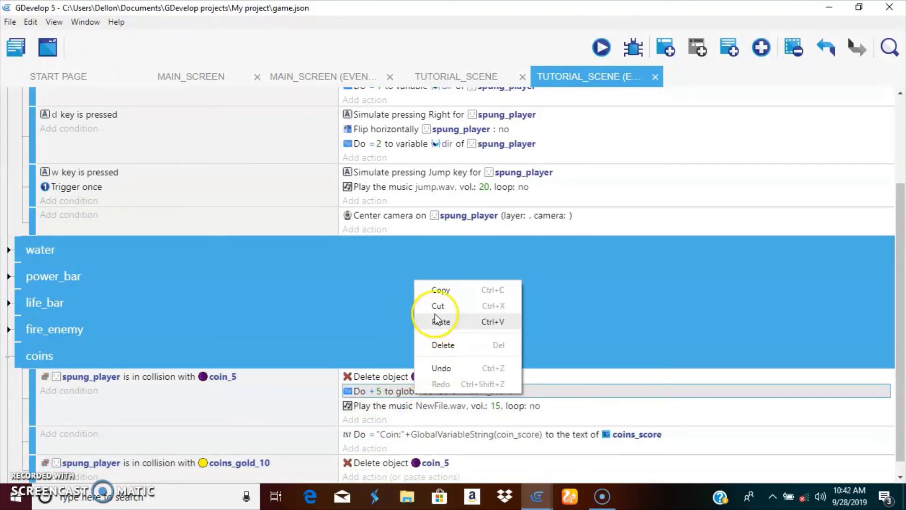
click(441, 290)
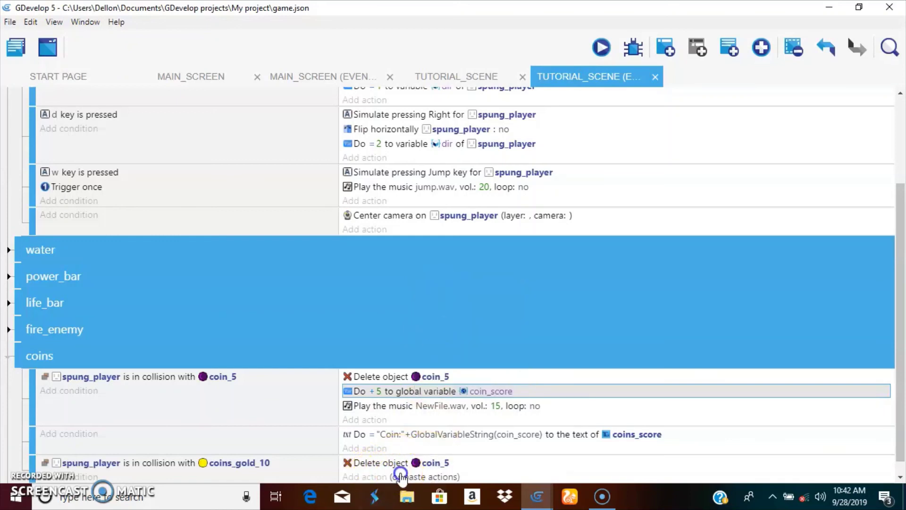
click(401, 477)
Replace the value added to coin_score in the copied action of the coins_gold_10 event
click(401, 477)
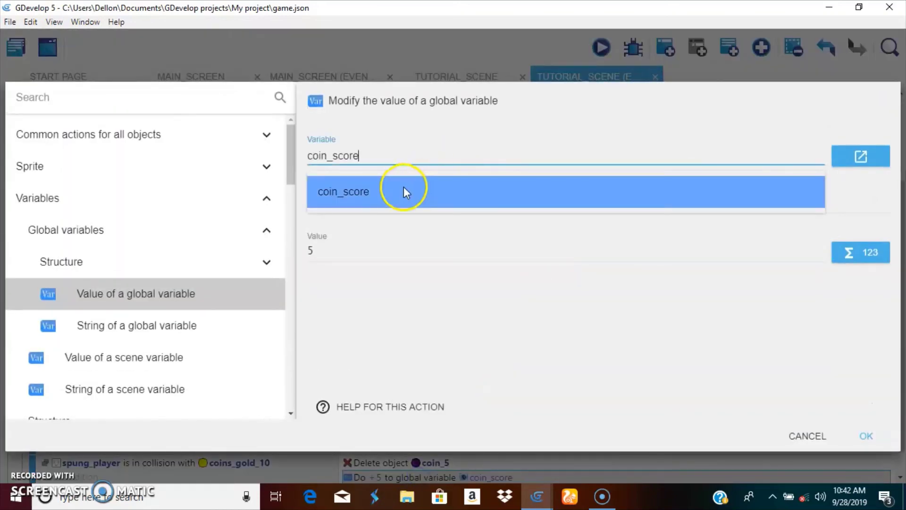
click(361, 237)
drag(353, 246, 224, 256)
key(BackSpace)
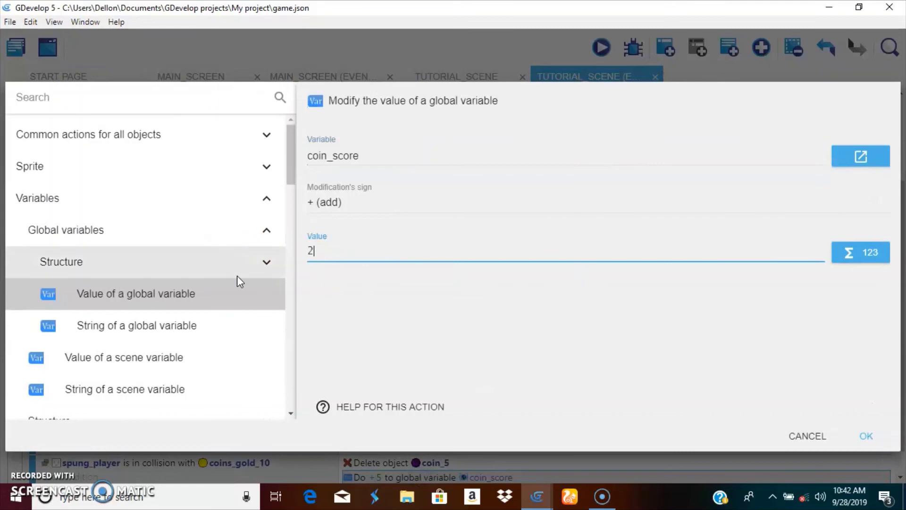